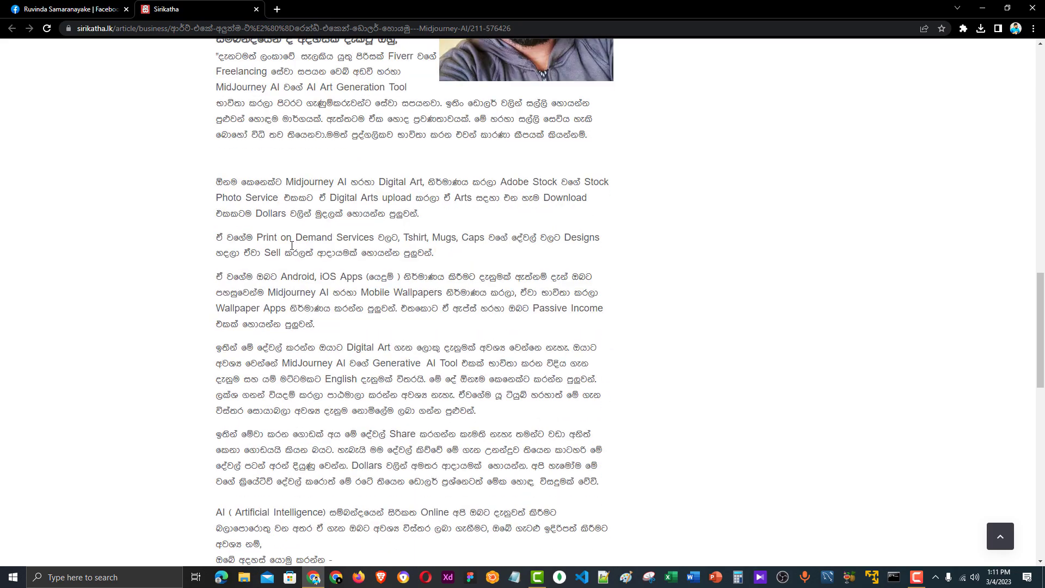
scroll(290, 243, up, 13)
scroll(291, 245, up, 12)
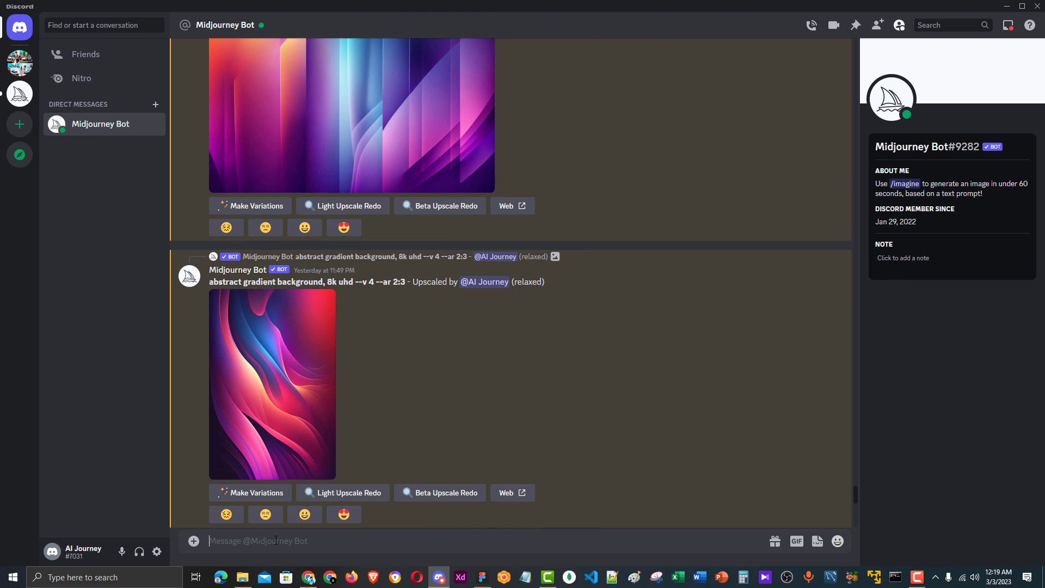
text(/)
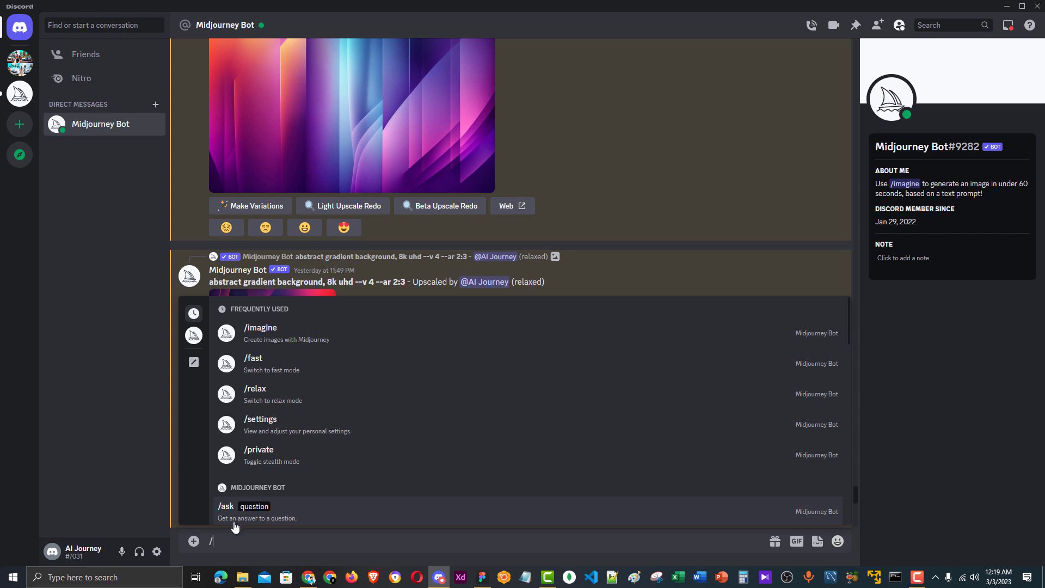
click(264, 370)
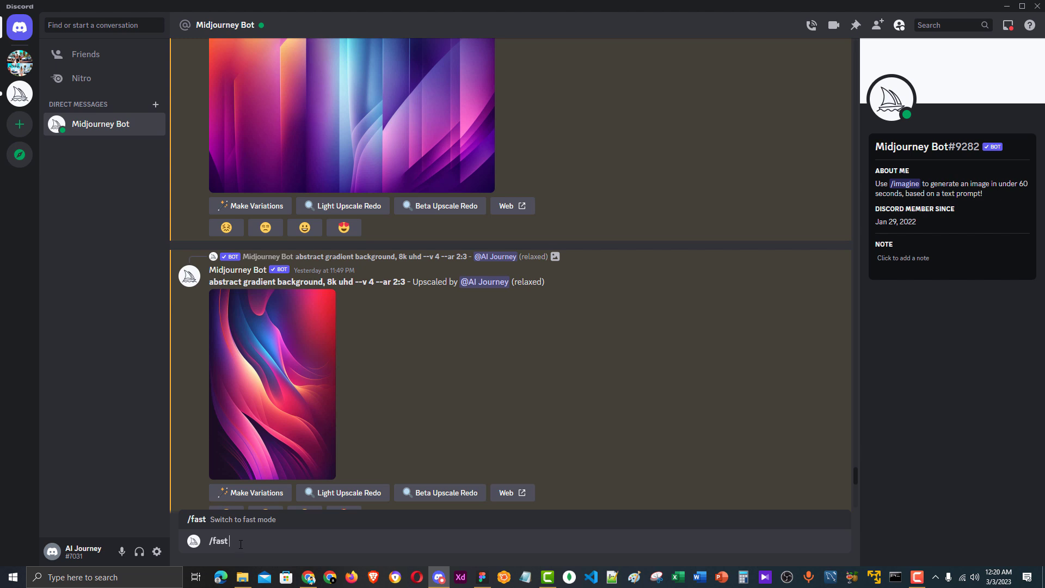
key(Return)
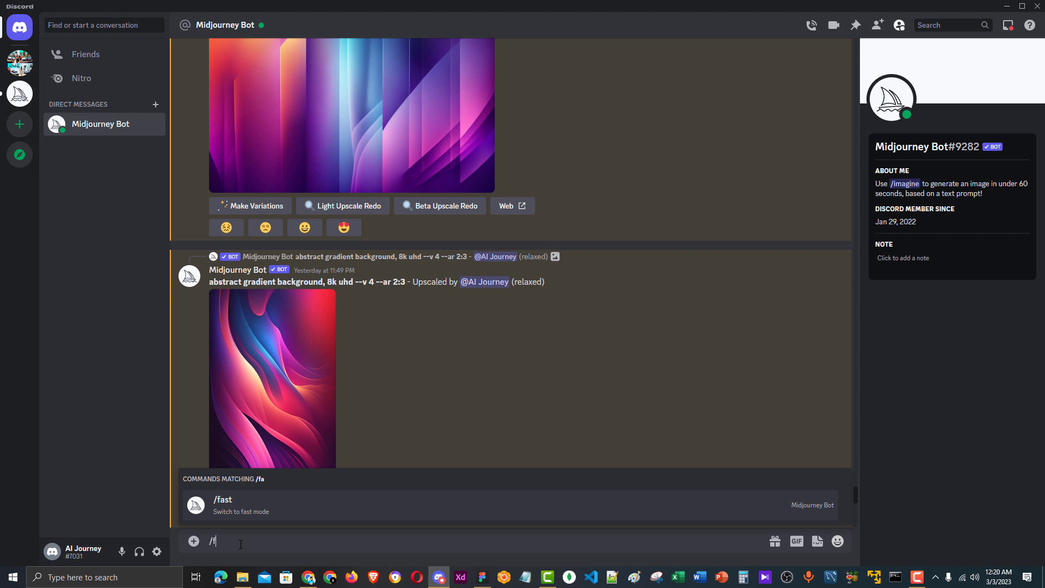
key(Return)
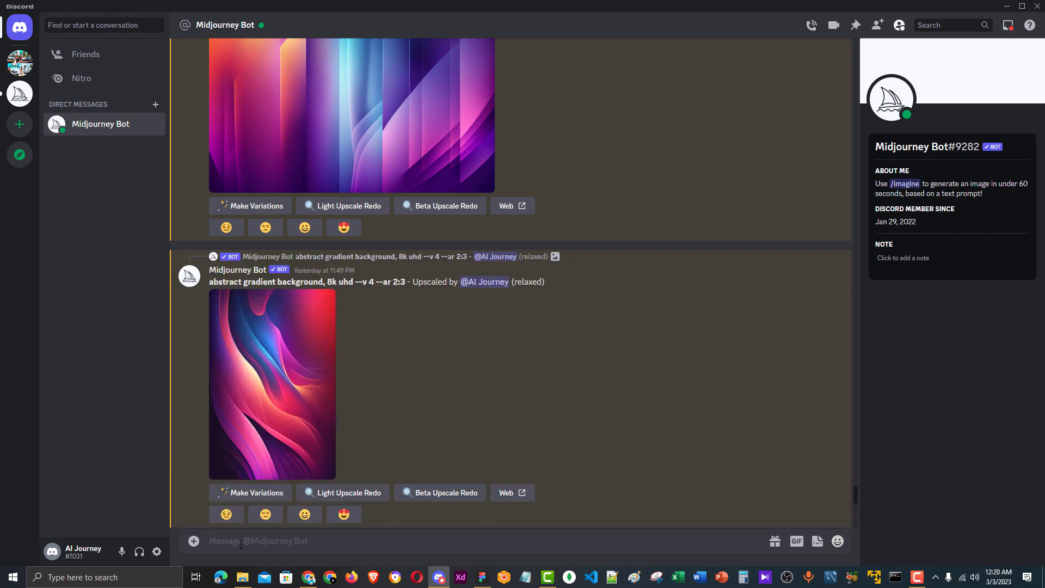
- Switch Midjourney to relax mode with the /relax command
text(/re)
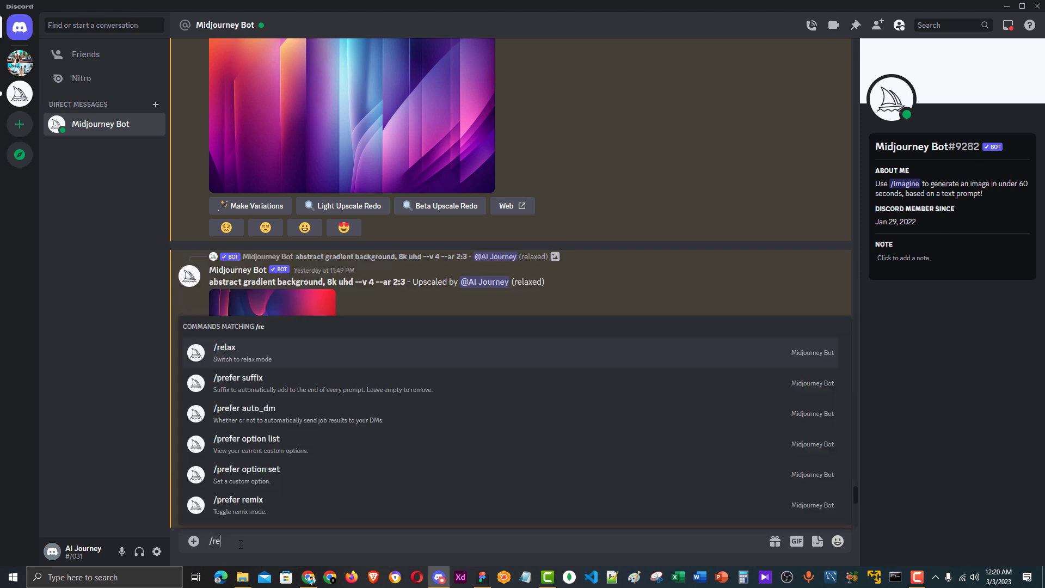
click(291, 351)
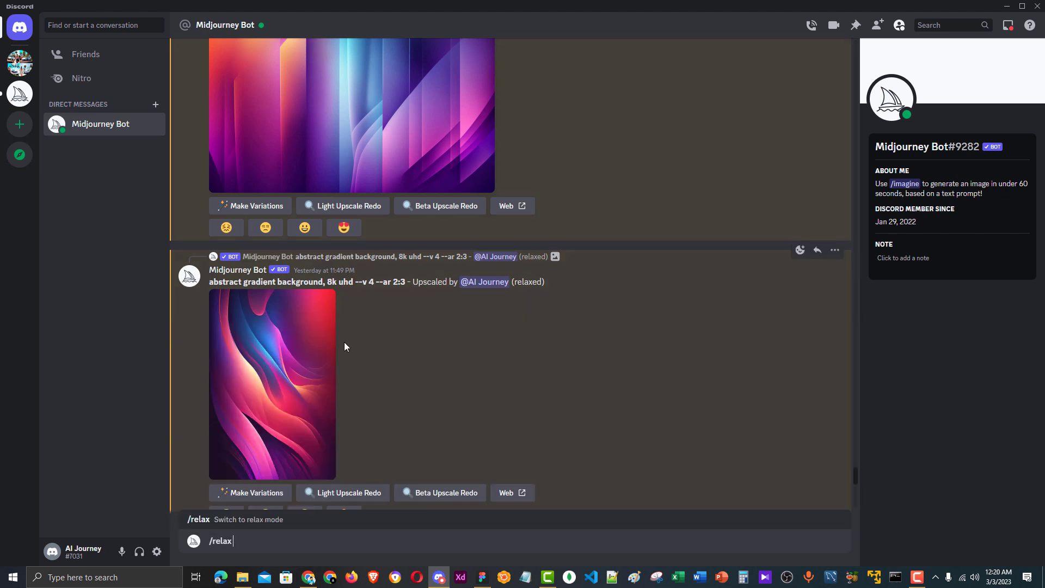
key(Return)
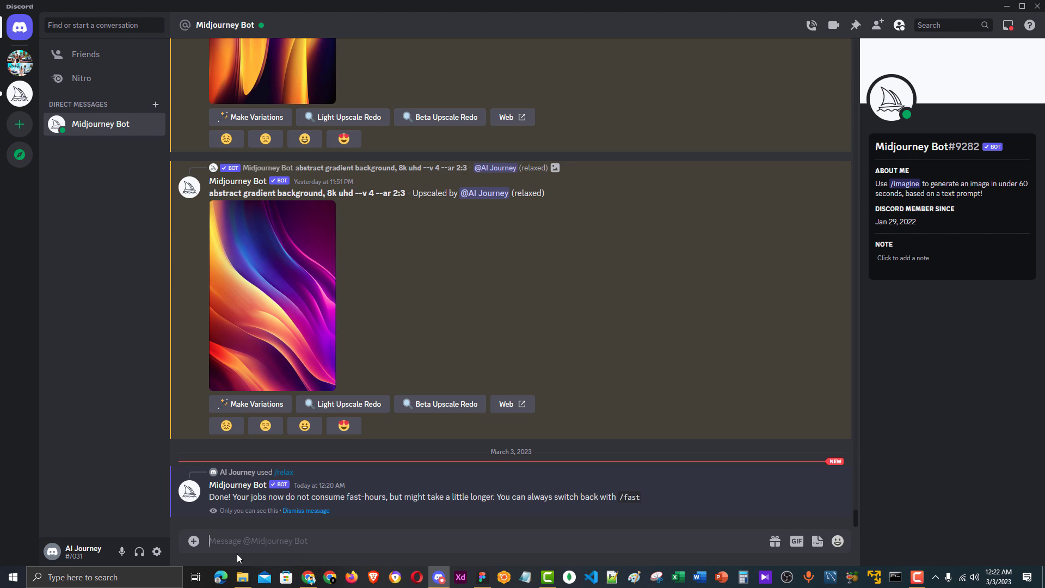
- Begin an /imagine command with the prompt text "cyberpunk themed beautiful girl"
text(/)
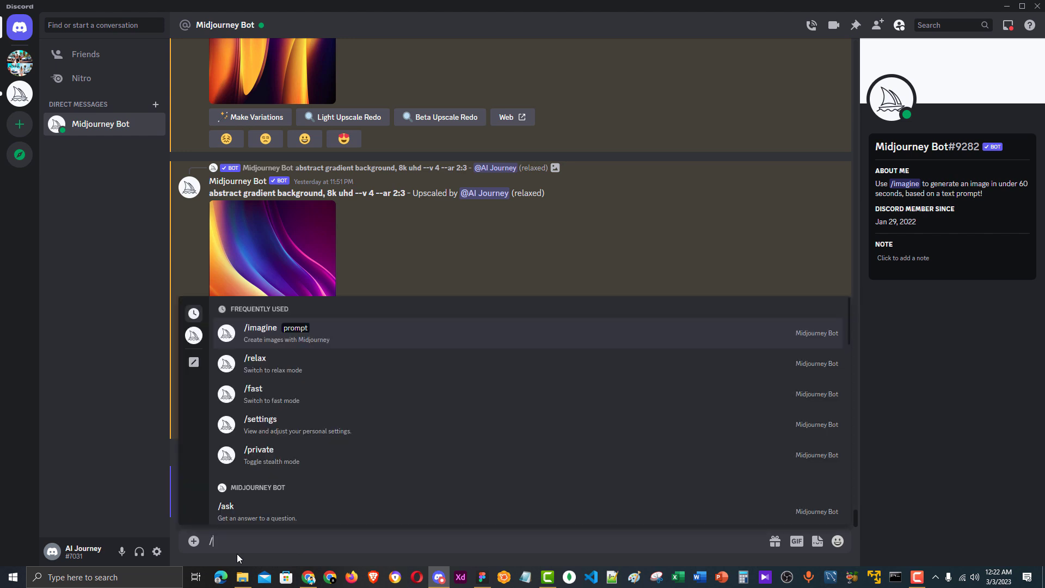
key(Return)
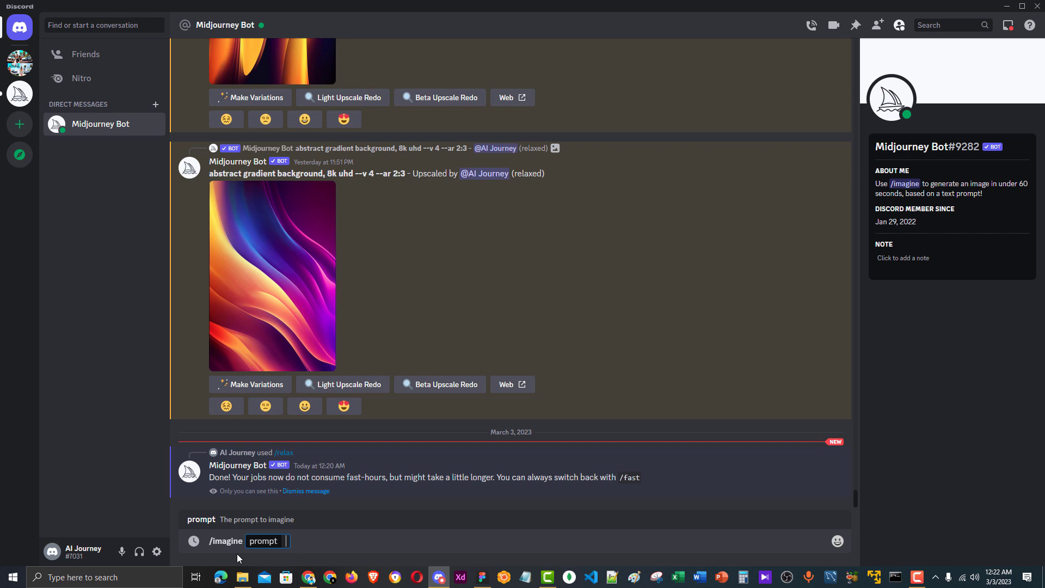
text(cy)
text(berpunk themed)
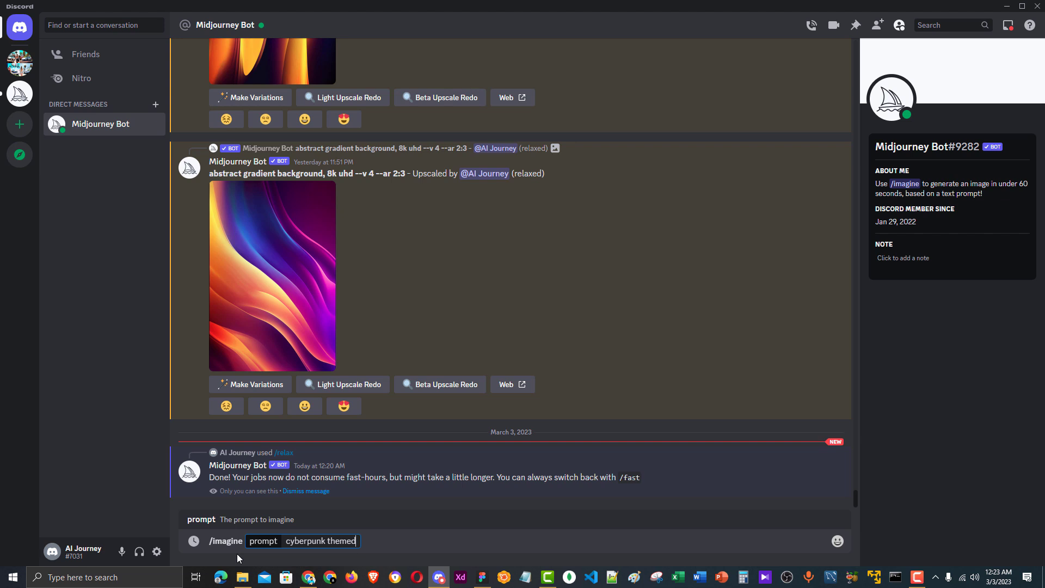
text( girl)
text(beautifu)
text(l)
- Extend the image prompt with "listen to music, using headphones,"
key(End)
text(listen)
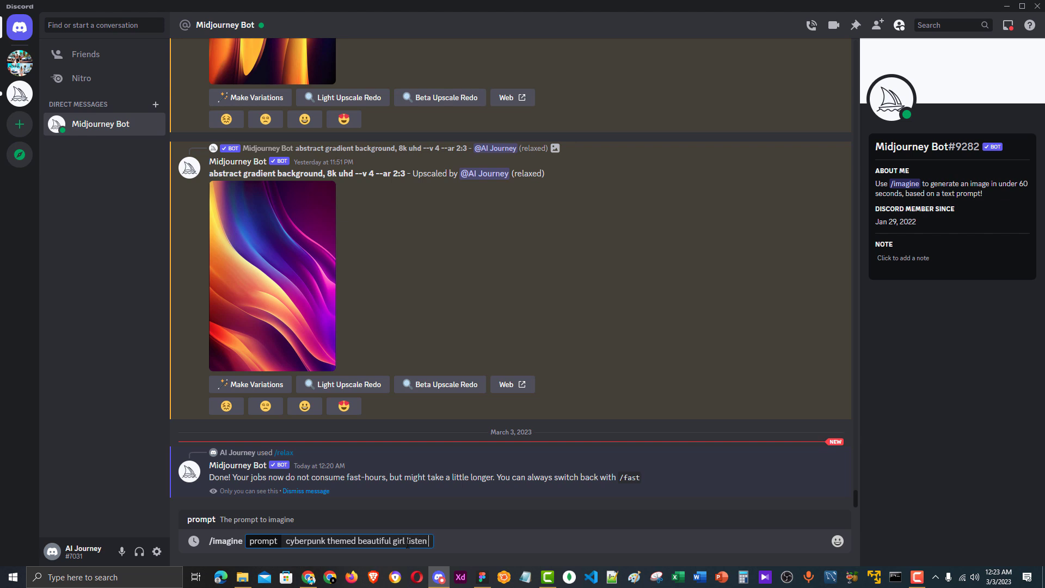
text( to music u)
key(BackSpace)
key(BackSpace)
text(, using)
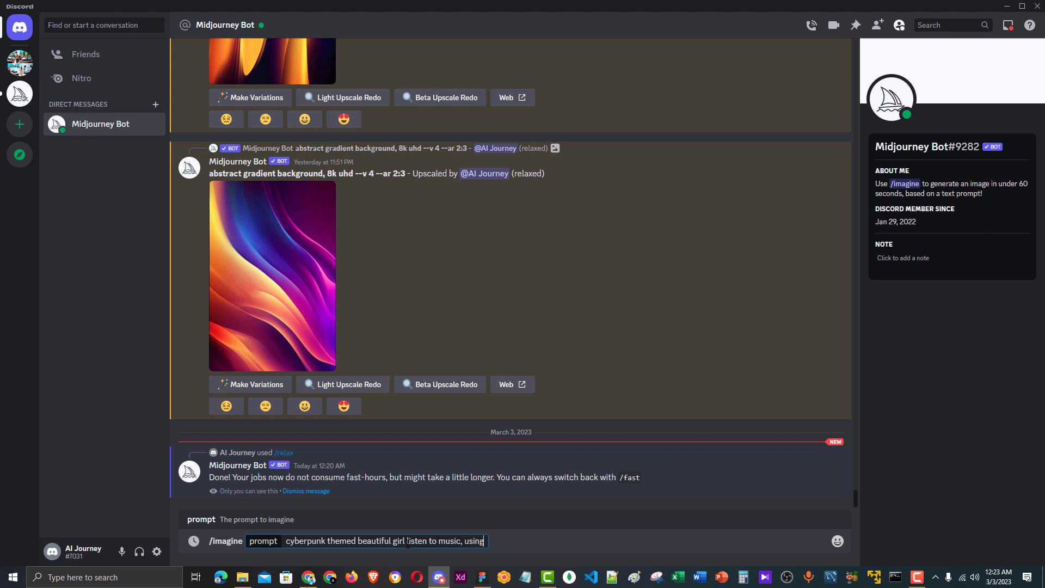
text( headphones)
text(,)
- Finish the prompt with "photo realistic, ray tracing --v 4 --ar 3:2" and submit it to generate the images
text(pho)
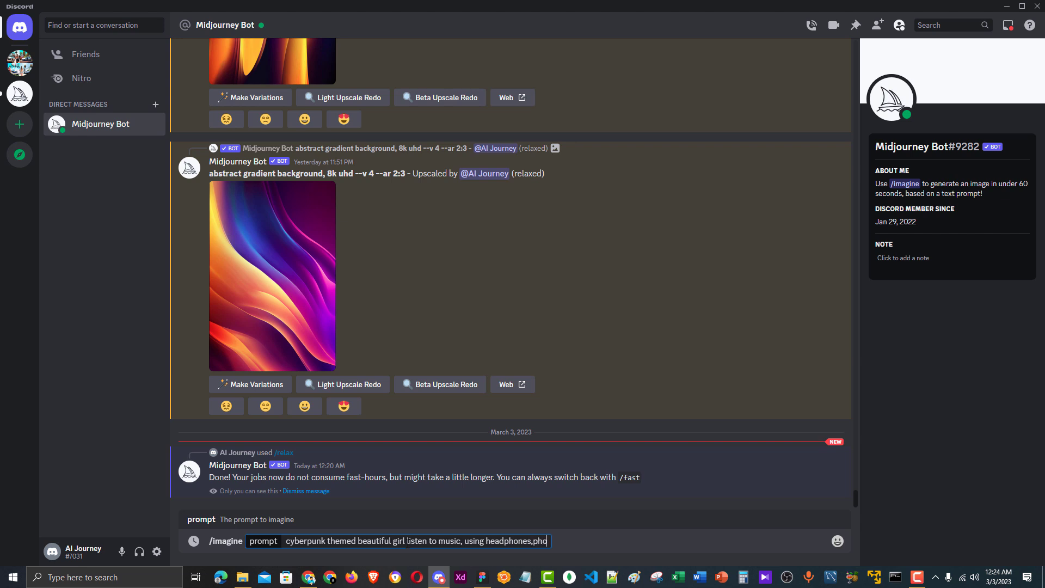
text(to realistic,)
text(ray)
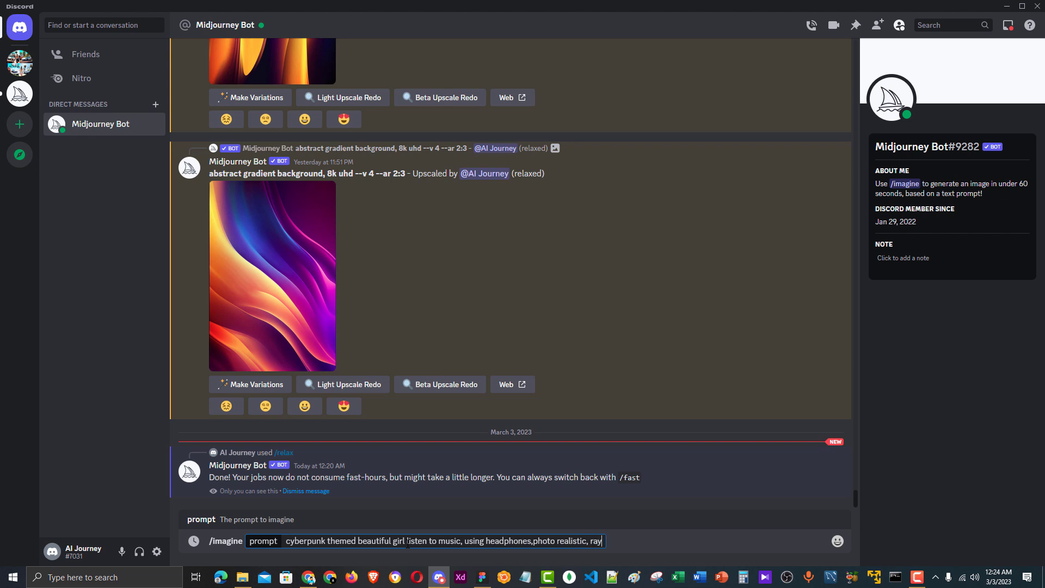
text( tracing --v 4)
text(--ar)
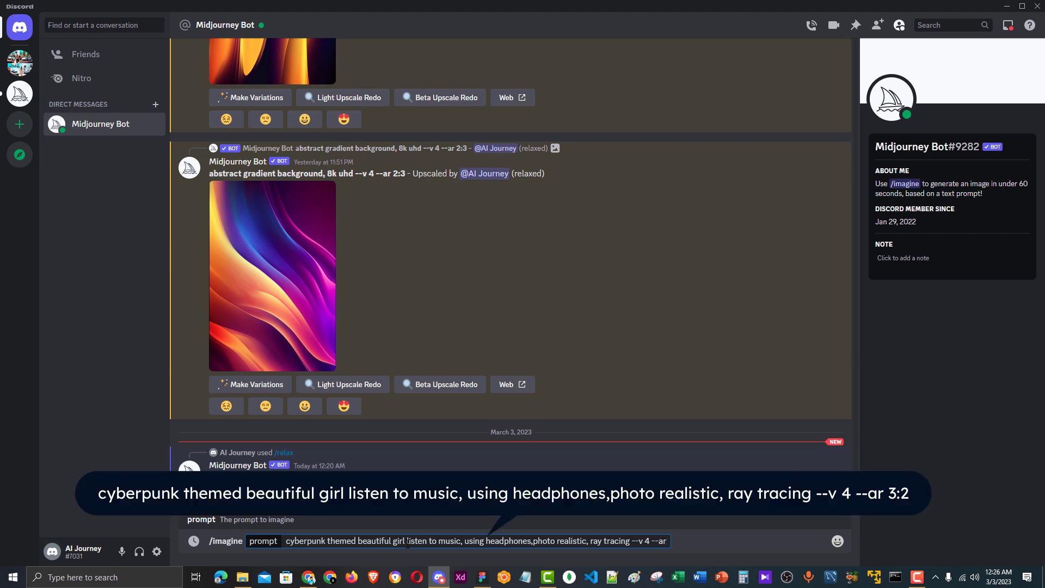
text(3:2)
key(Return)
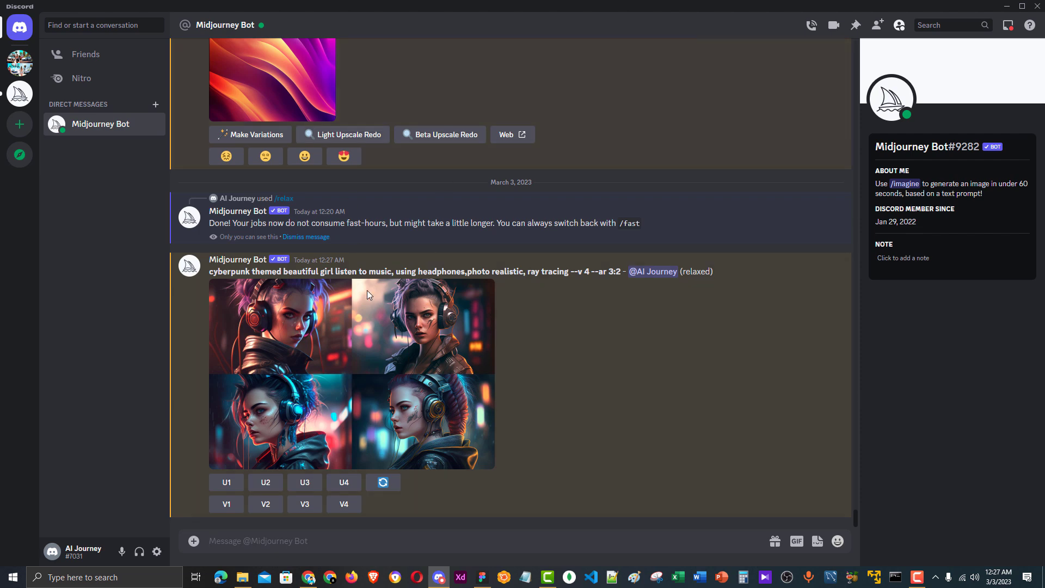
- Inspect the generated four-image grid enlarged and at full size in the browser, then return to the Midjourney Bot chat
click(333, 366)
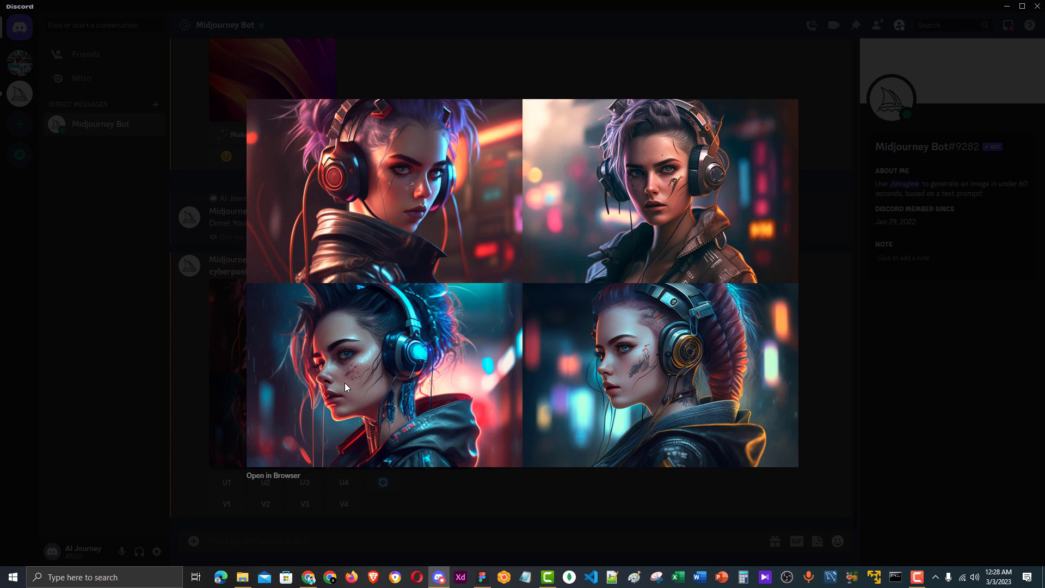
click(501, 525)
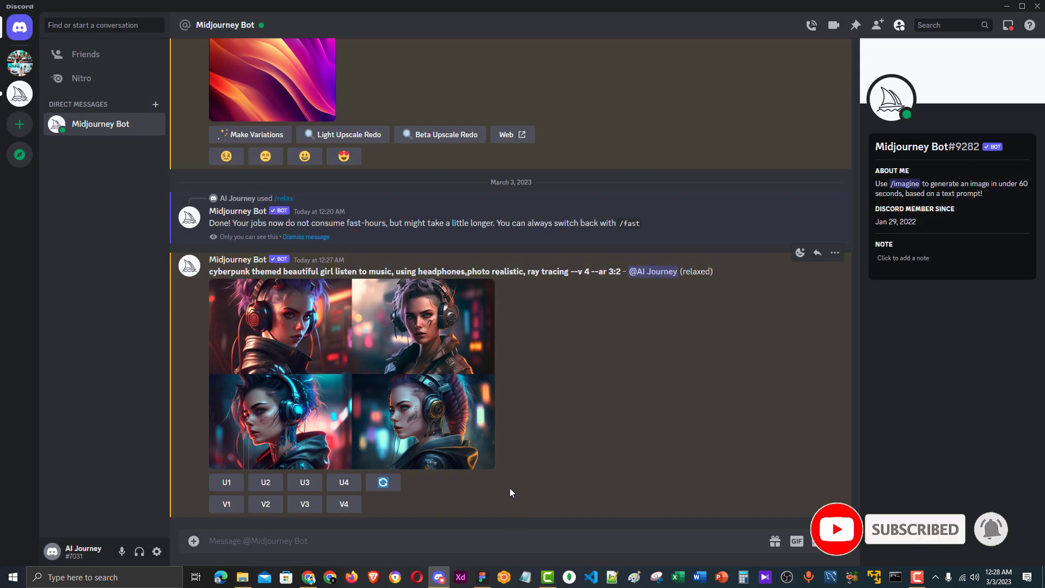
click(308, 411)
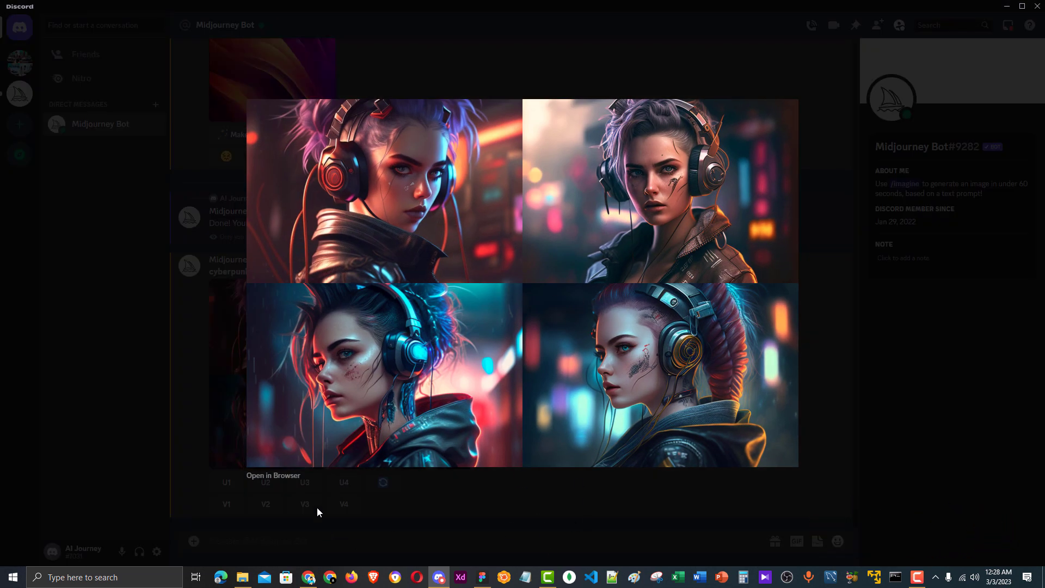
click(275, 478)
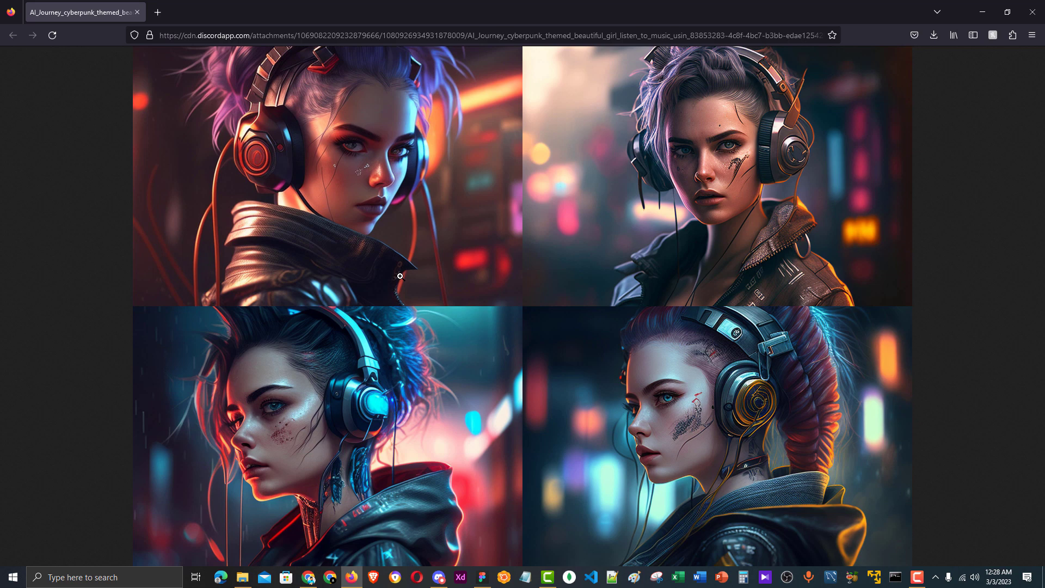
click(401, 276)
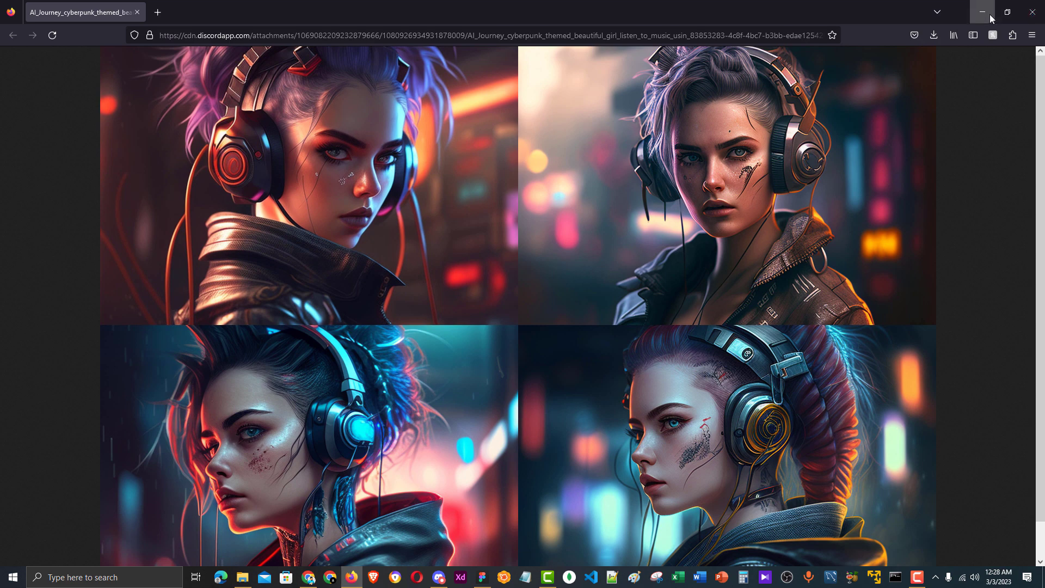
click(982, 12)
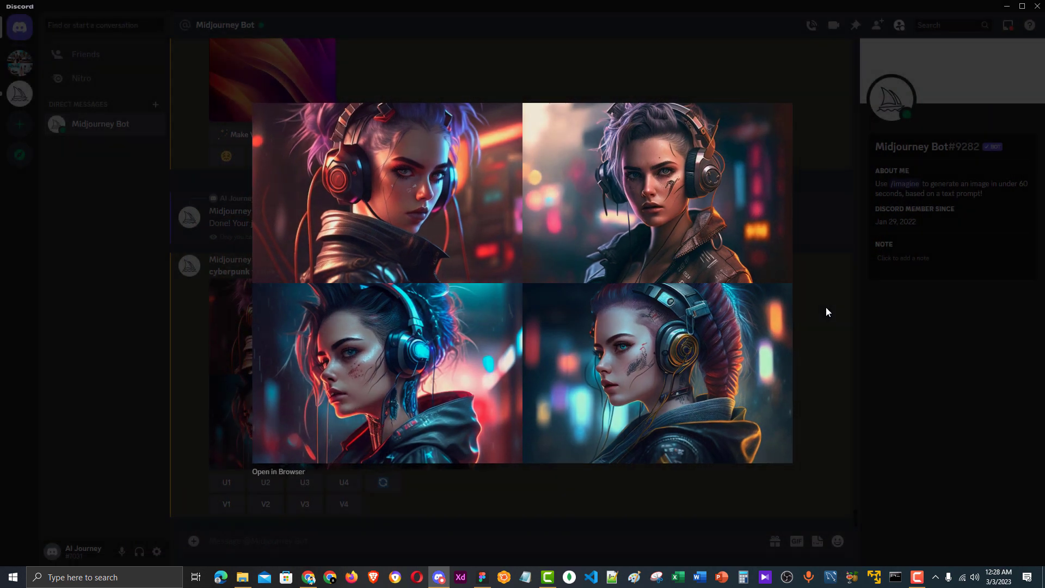
click(826, 308)
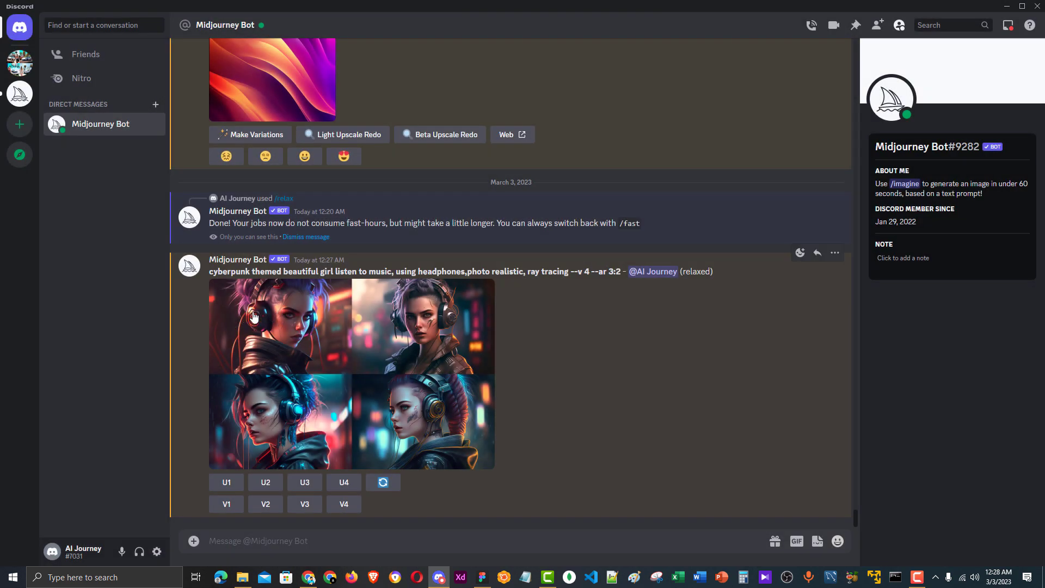
- Request upscales of the first and third images in the cyberpunk girl grid
click(226, 483)
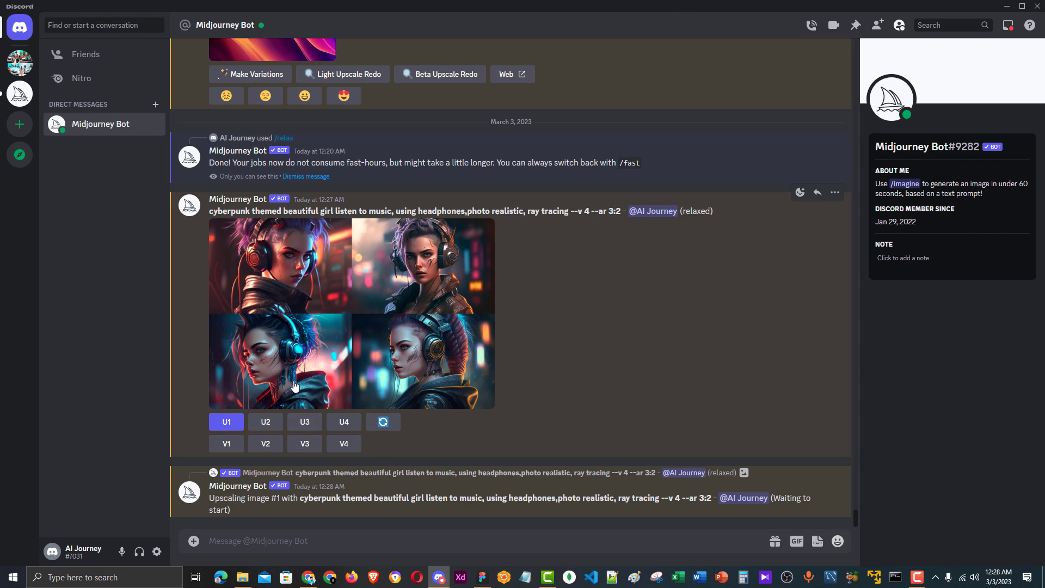
click(304, 426)
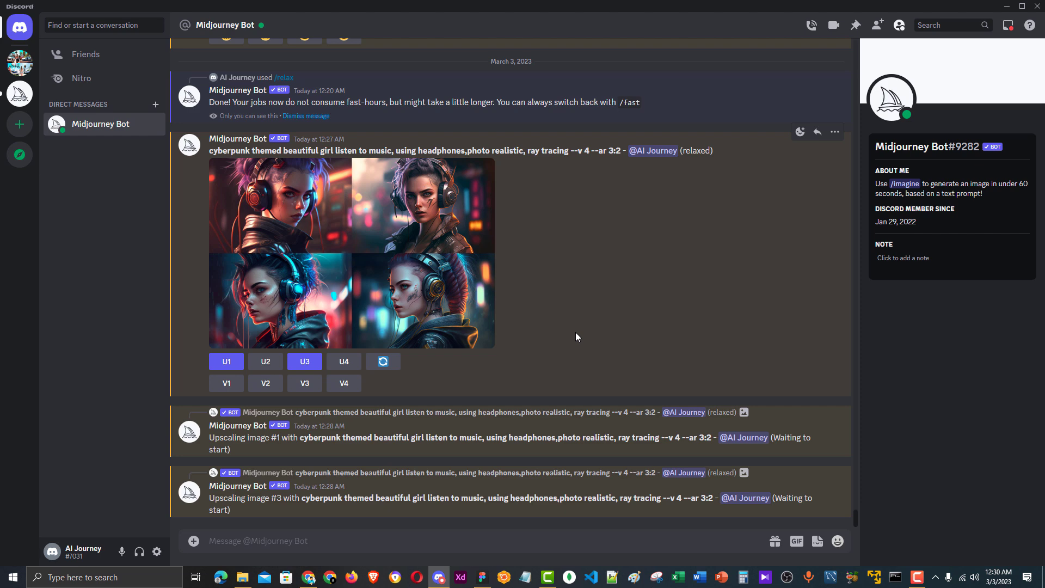
scroll(575, 332, up, 2)
scroll(489, 299, down, 2)
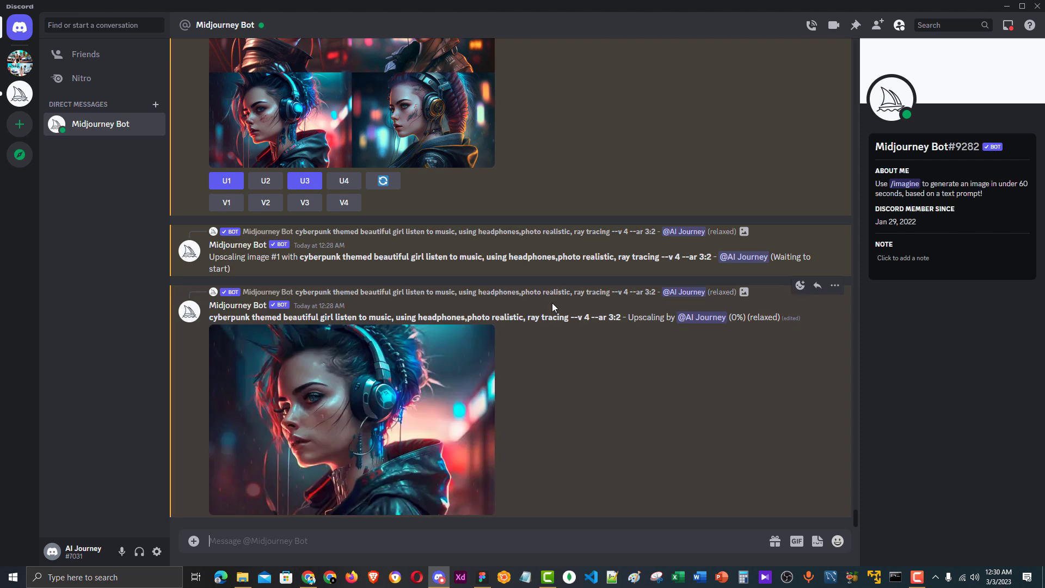
- Switch Midjourney to fast mode with the /fast command
text(/)
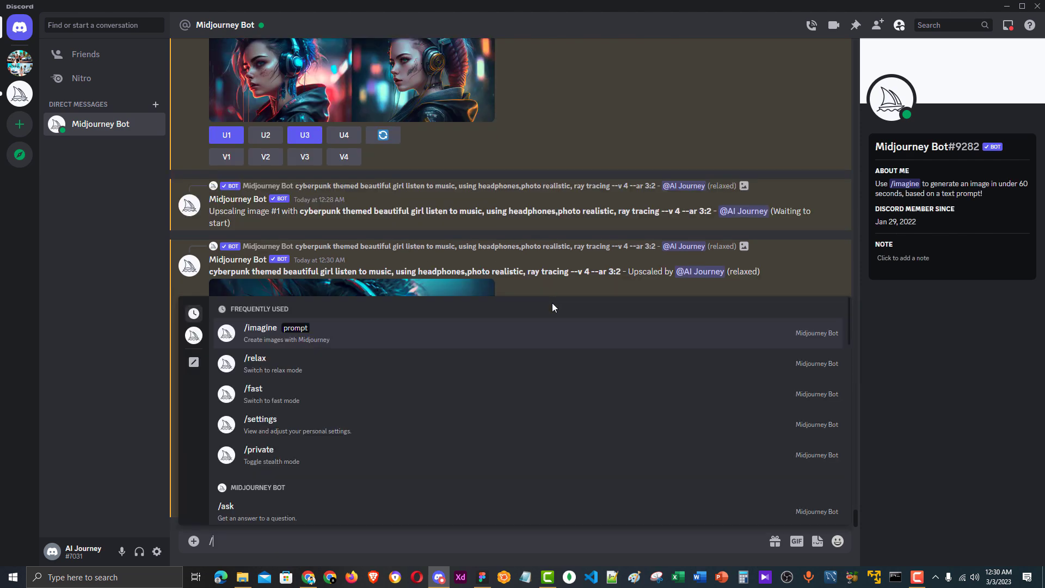
text(fast)
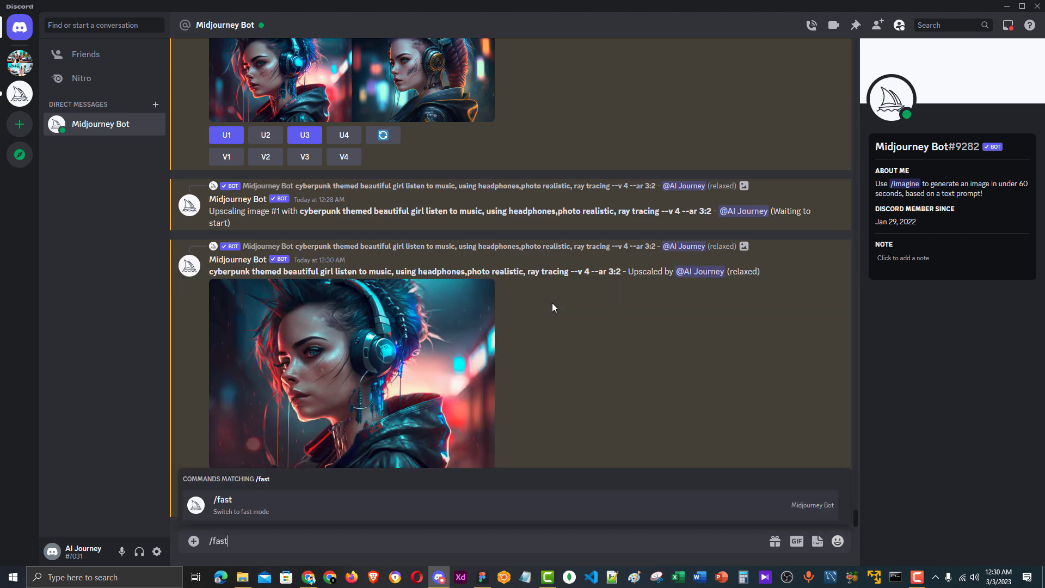
key(Return)
key(Return)
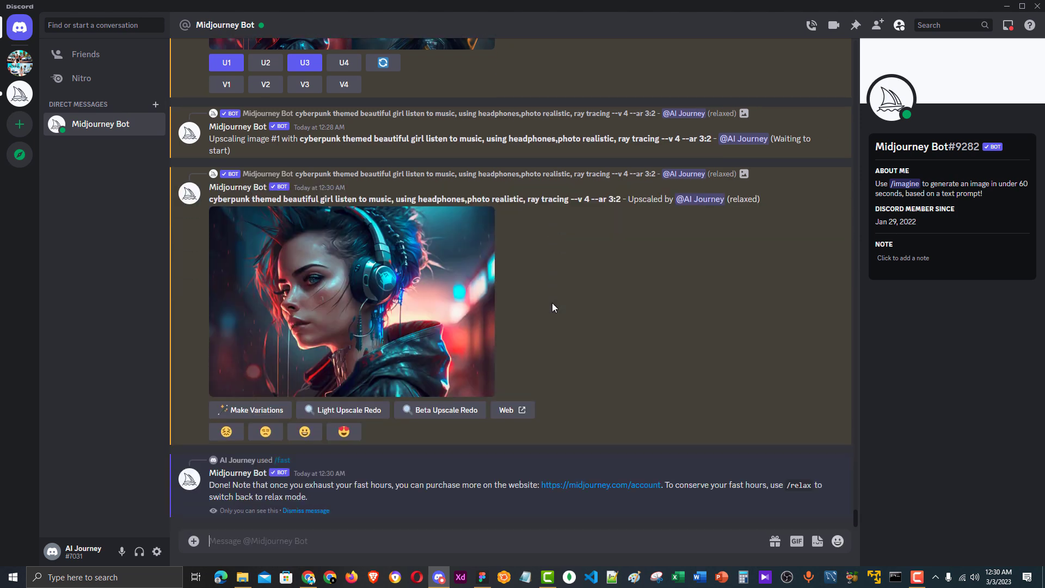
- Request upscales of the second and fourth images in the cyberpunk girl grid
scroll(482, 203, up, 5)
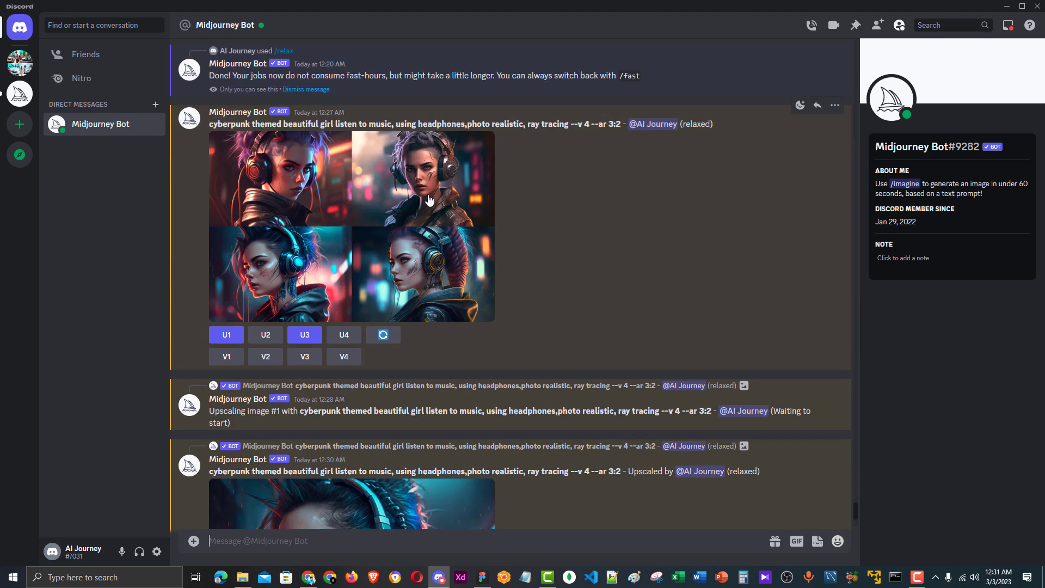
click(265, 337)
click(349, 336)
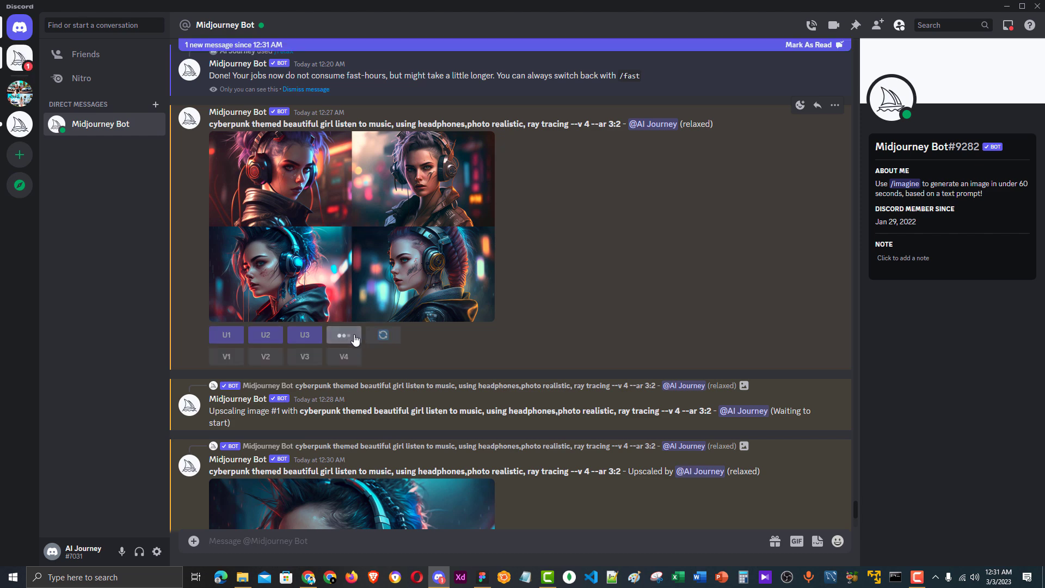
scroll(448, 348, down, 7)
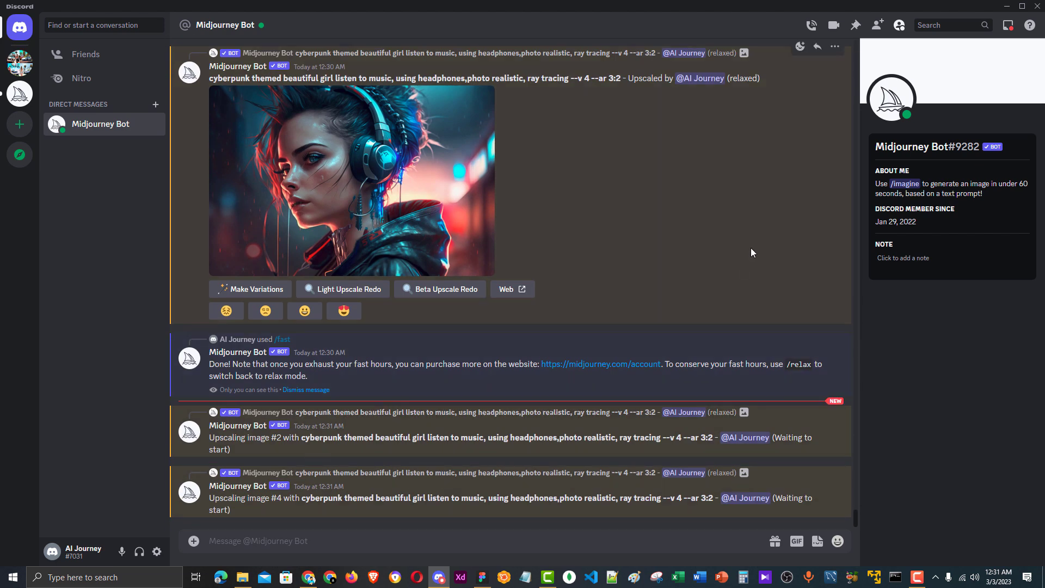
- Open the first upscaled cyberpunk girl image enlarged in the chat, and view it at full size in the browser
scroll(449, 326, up, 3)
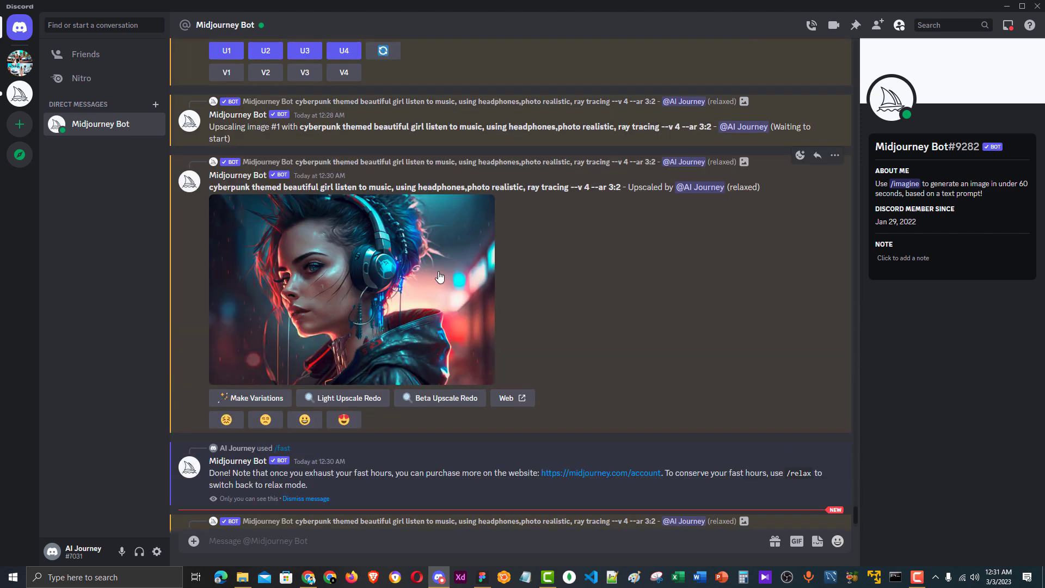
click(316, 283)
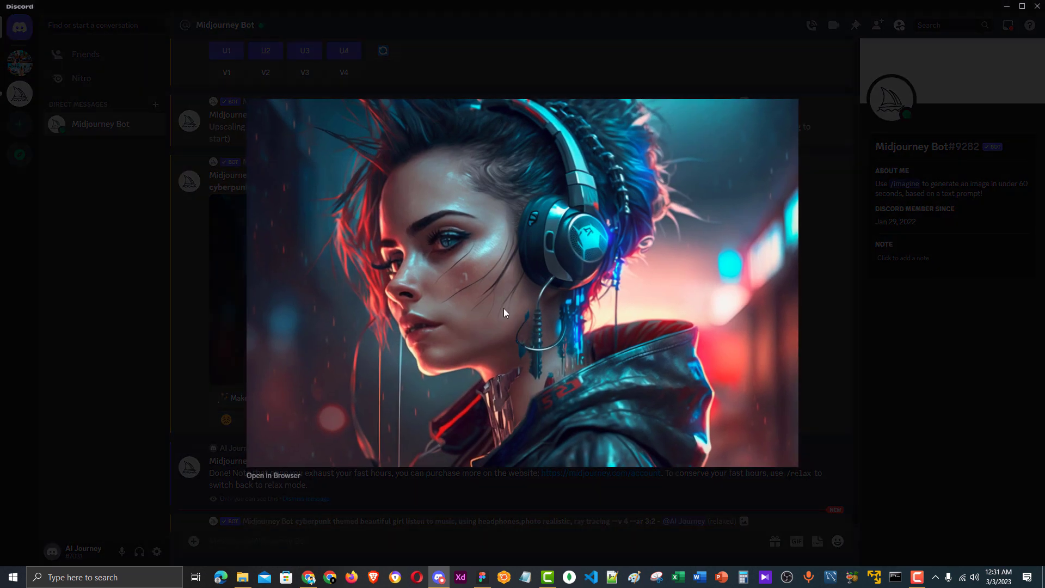
click(276, 477)
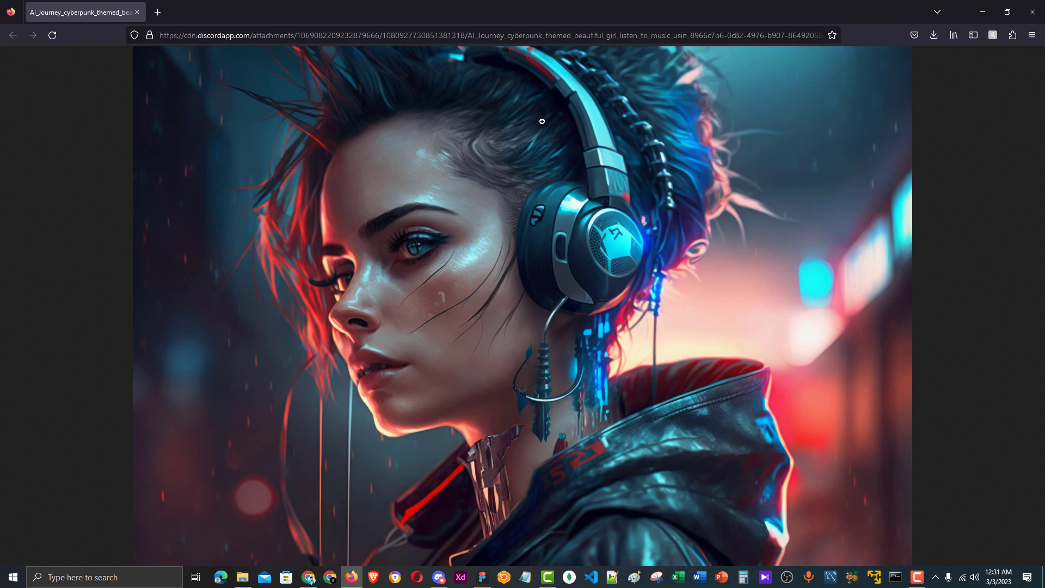
click(460, 181)
- Save the full-size image as a PNG in the Cyberpunk folder inside Wall Art Drawings, and return to the Midjourney Bot chat
right_click(346, 131)
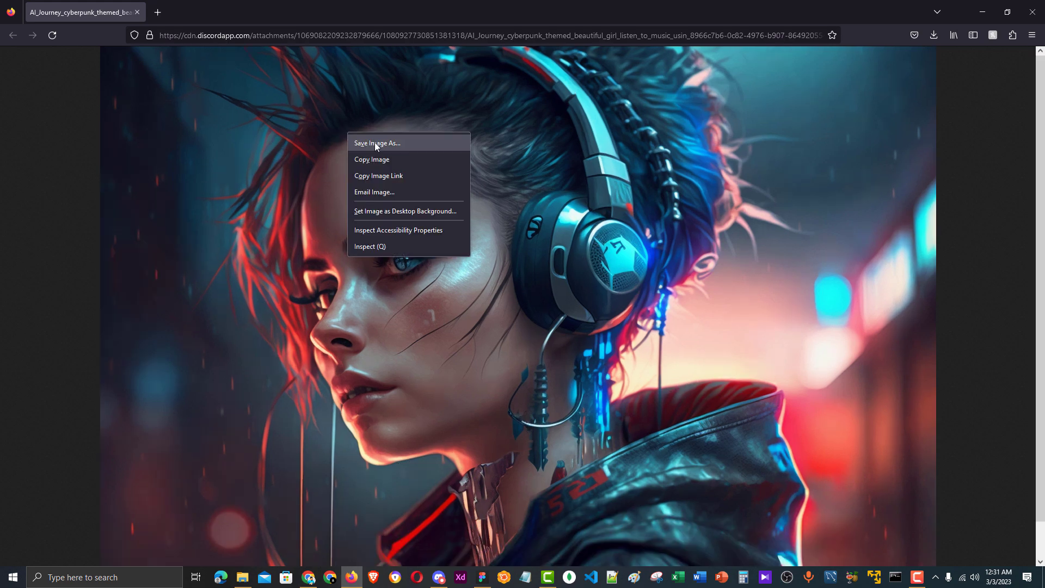
click(373, 144)
click(184, 28)
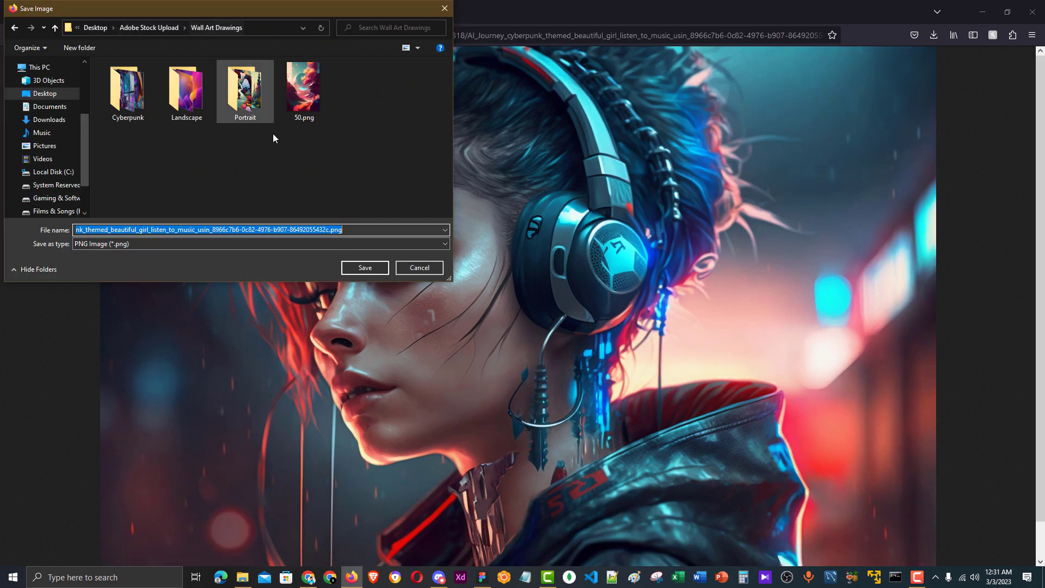
double_click(132, 93)
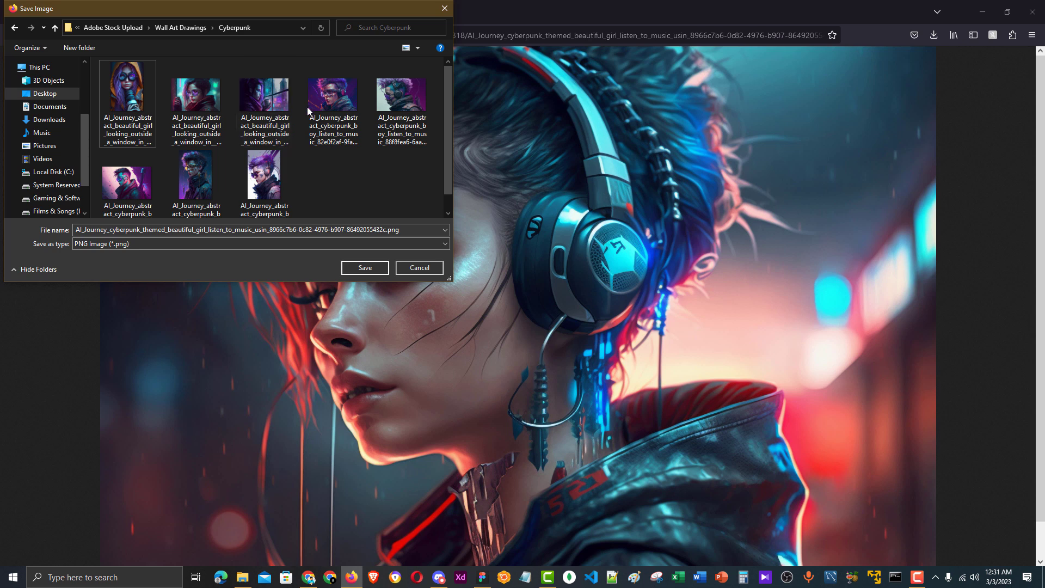
drag(446, 171, 453, 194)
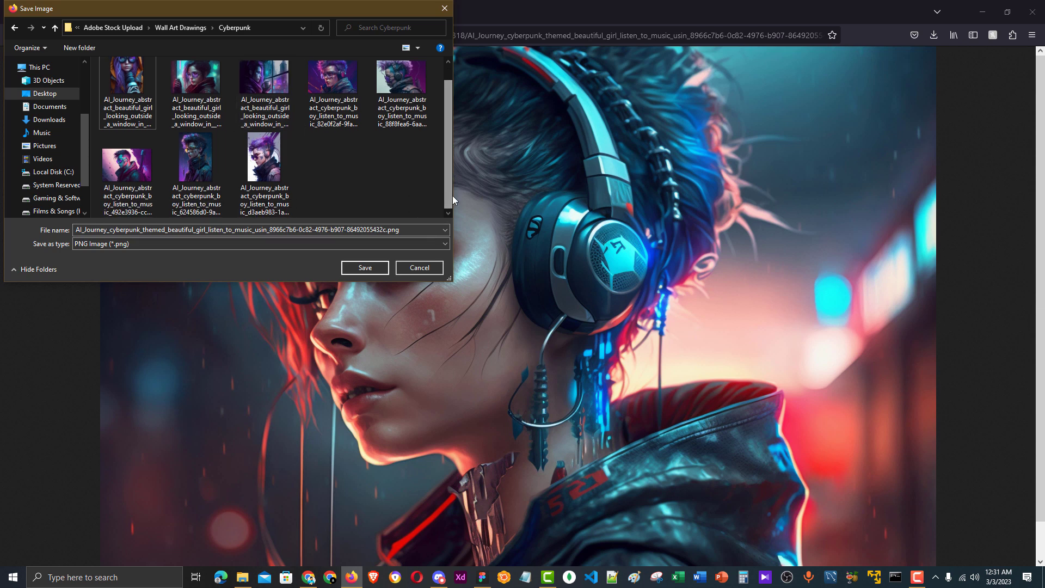
click(359, 269)
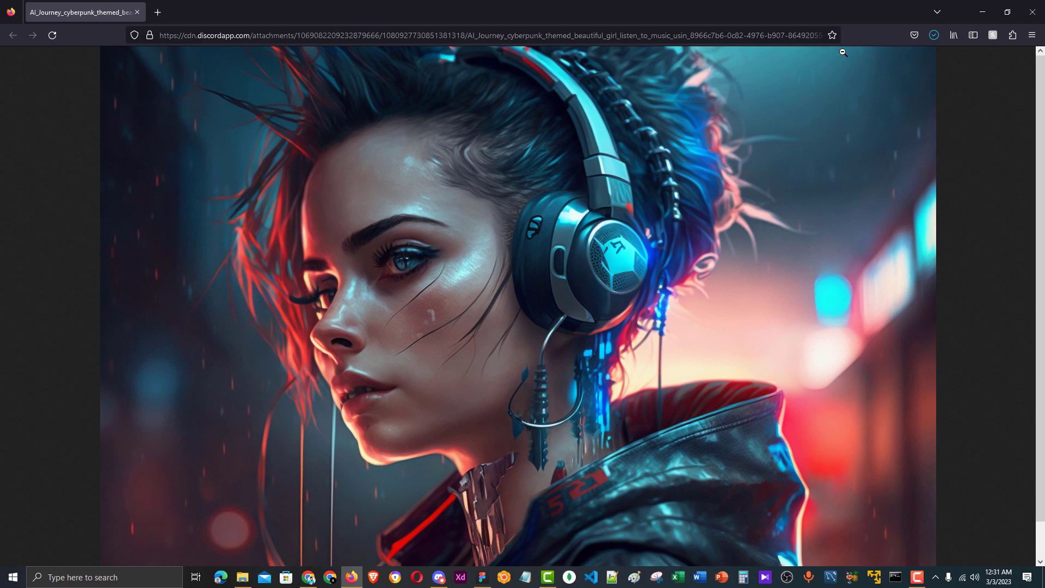
click(1032, 12)
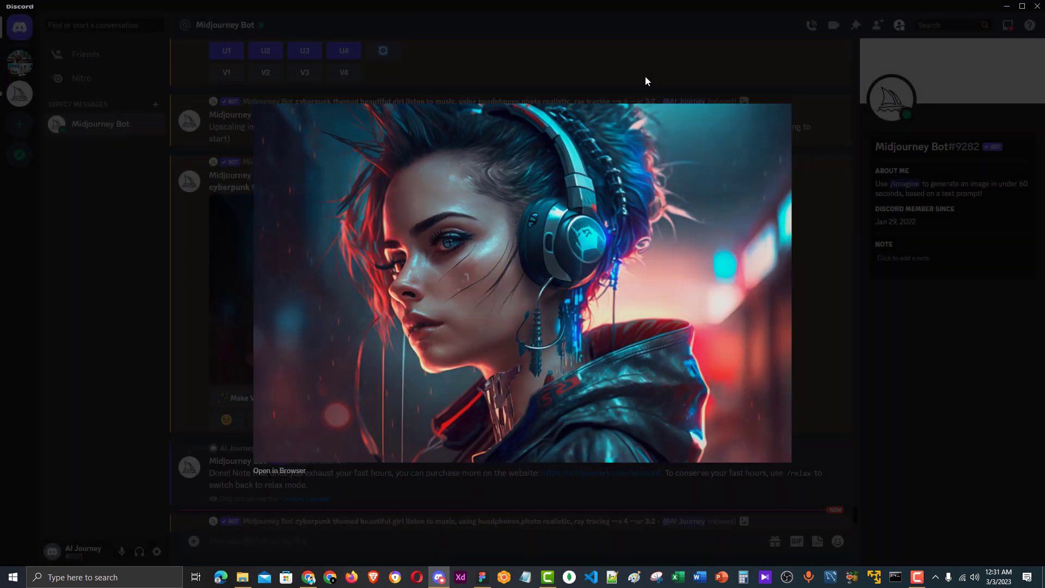
click(647, 72)
scroll(534, 169, down, 2)
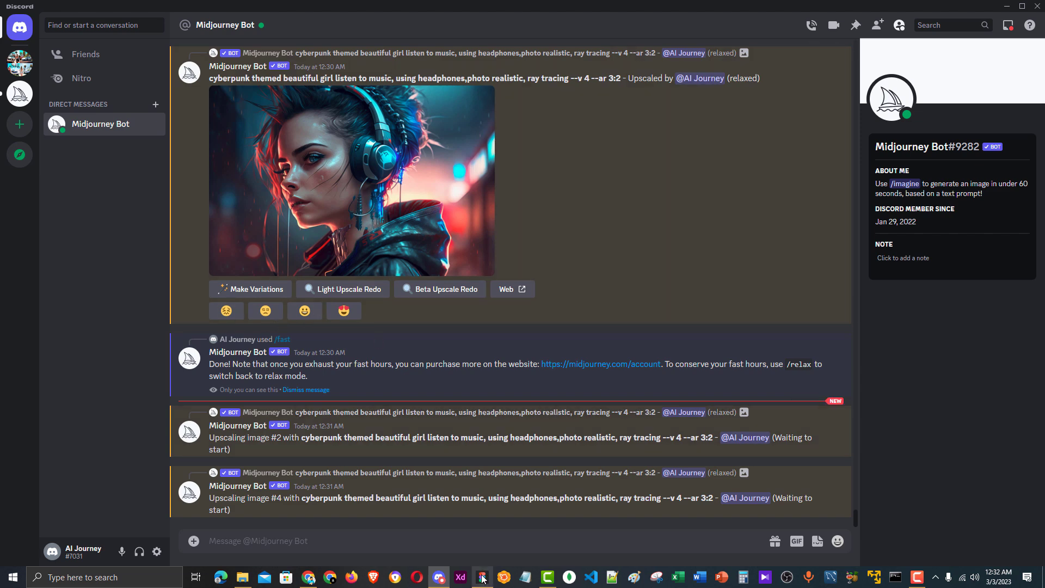
- Switch to File Explorer, open the Cyberpunk folder and select the saved cyberpunk girl image
click(241, 580)
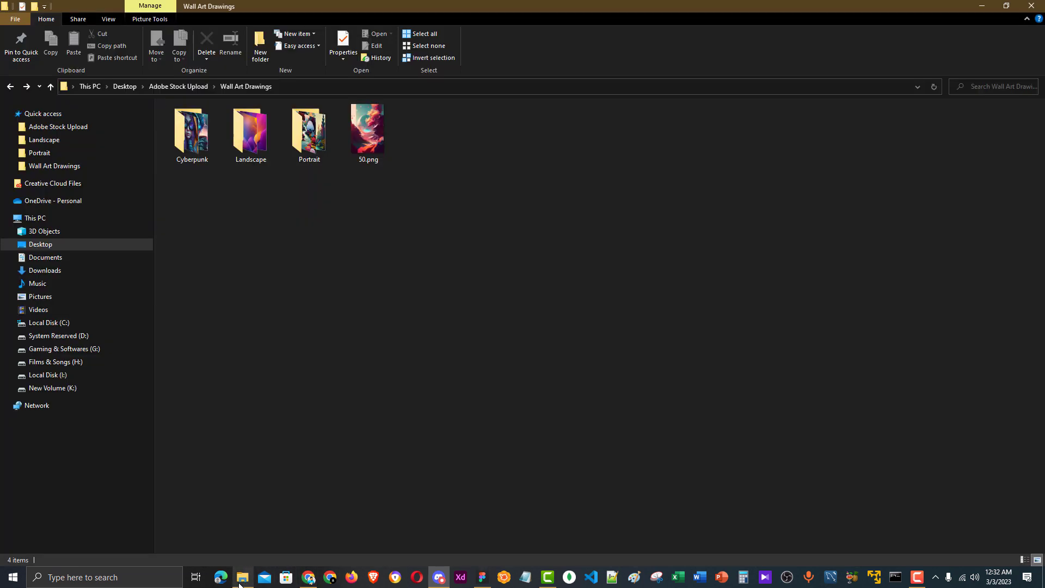
double_click(204, 134)
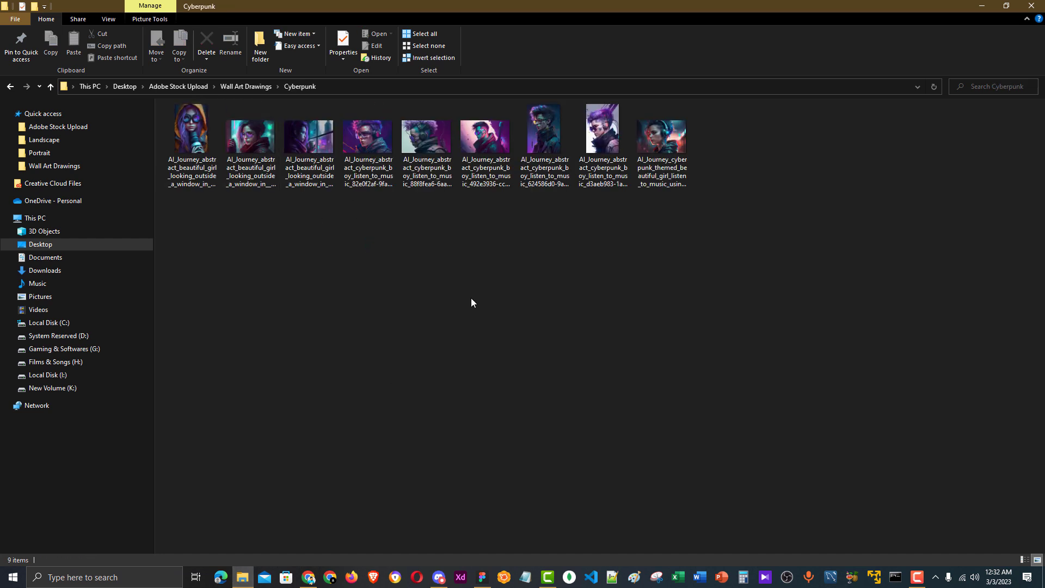
click(654, 138)
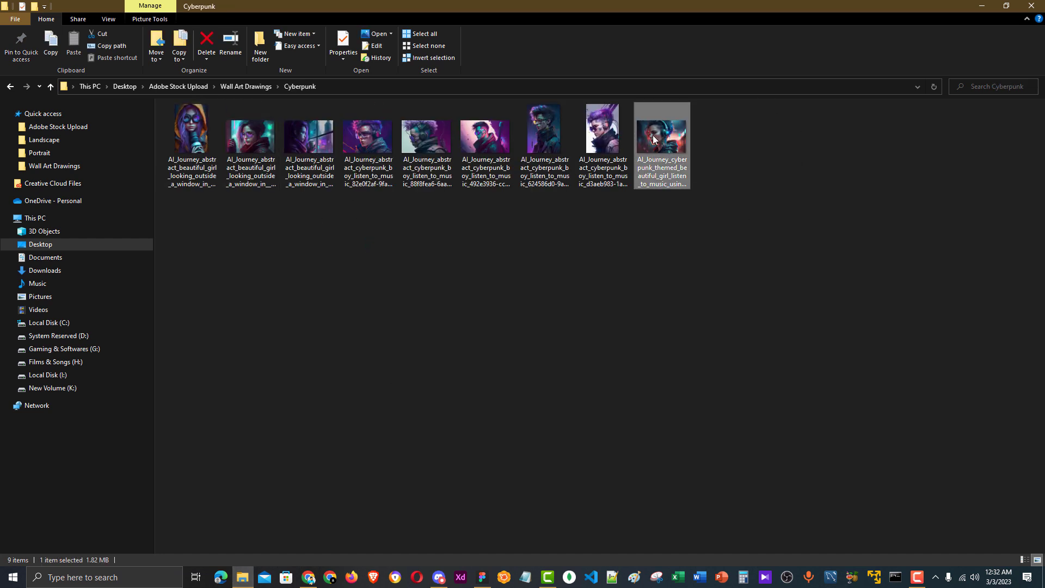
right_click(653, 135)
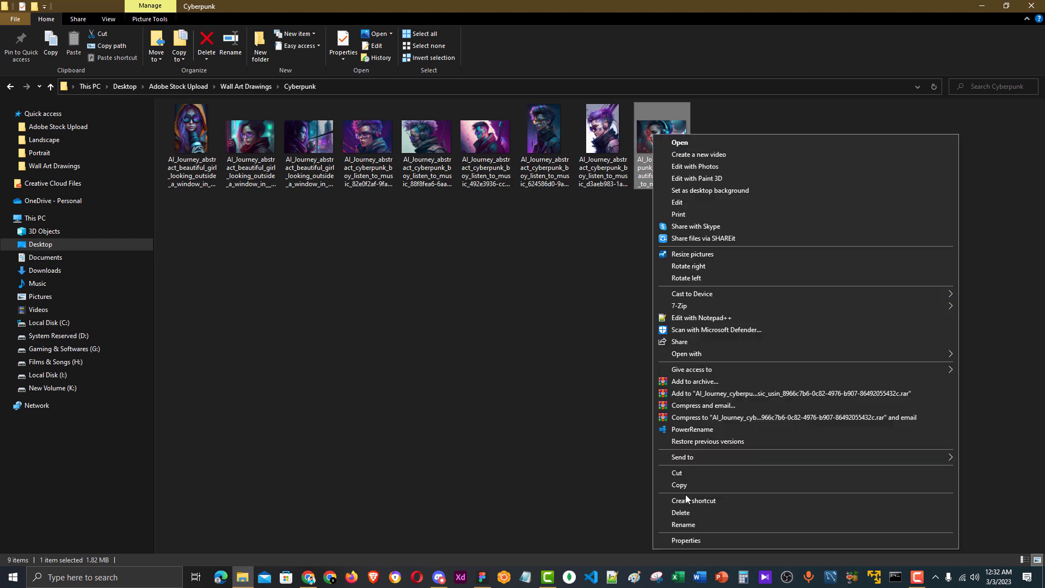
click(677, 485)
double_click(663, 145)
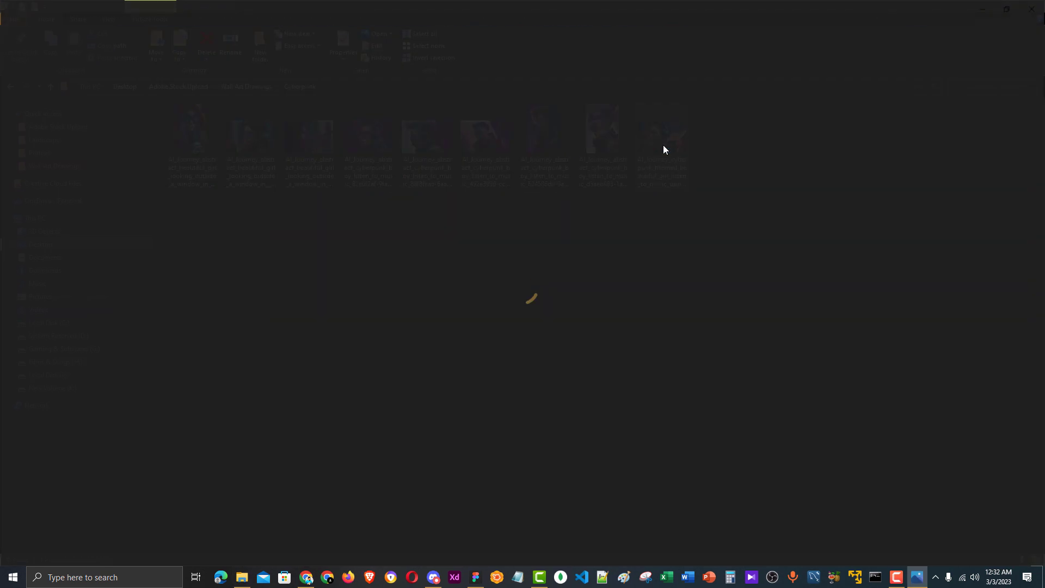
click(1033, 8)
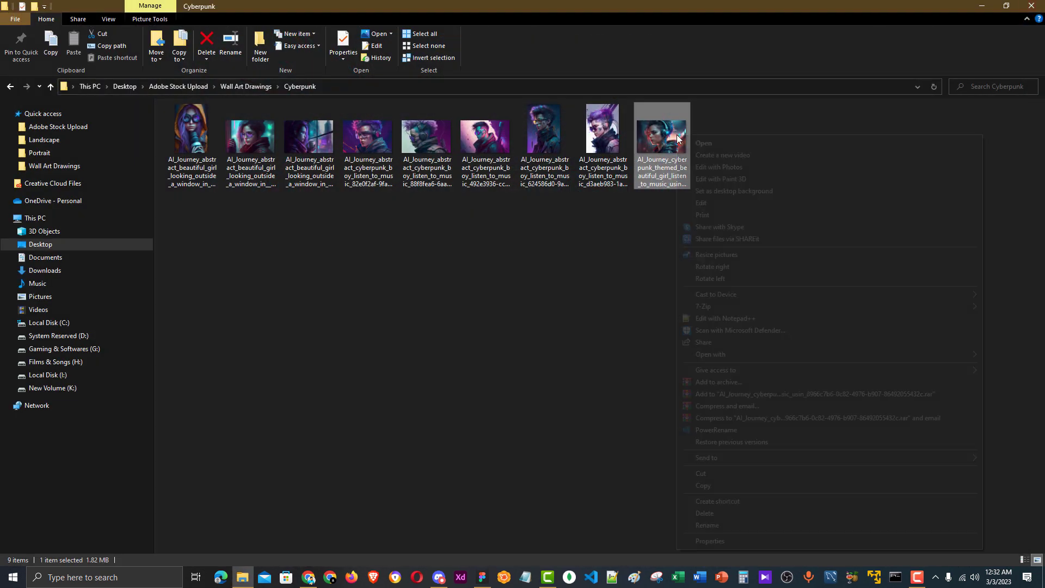
- Check the dimensions and file size in the saved image's property details, and close the properties
right_click(677, 136)
click(711, 545)
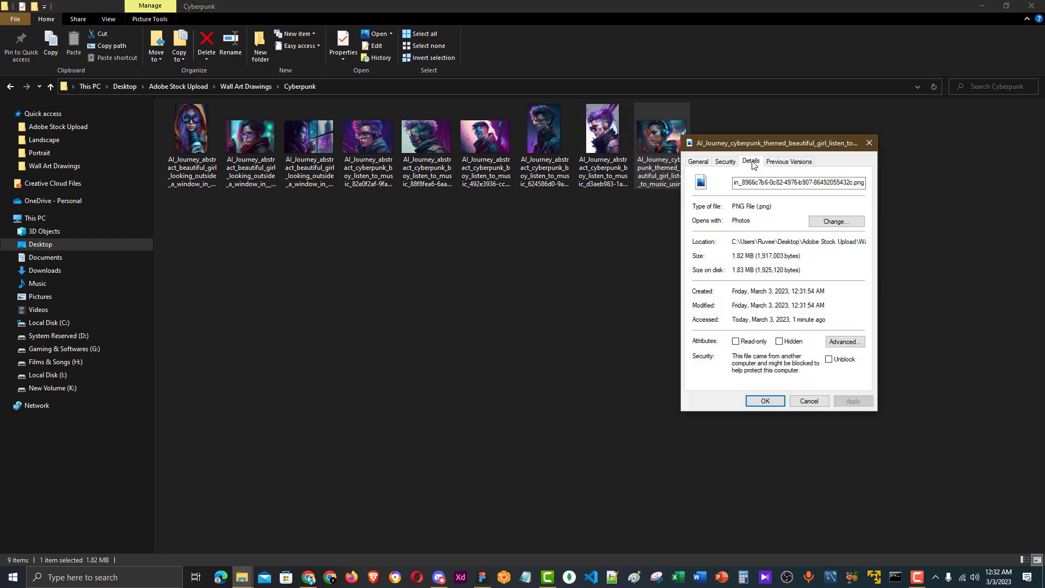
click(751, 162)
drag(761, 144, 506, 182)
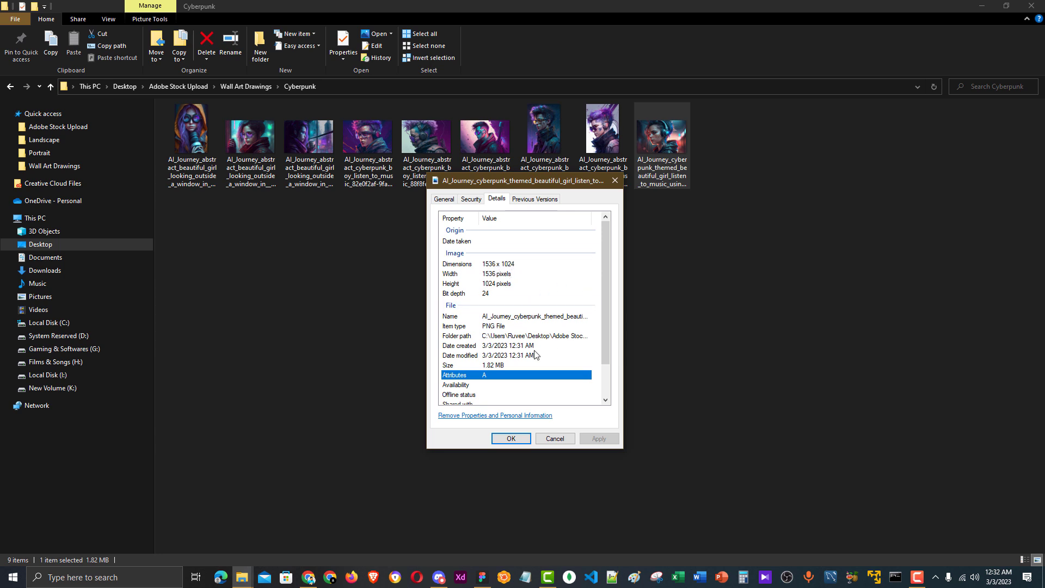
click(492, 366)
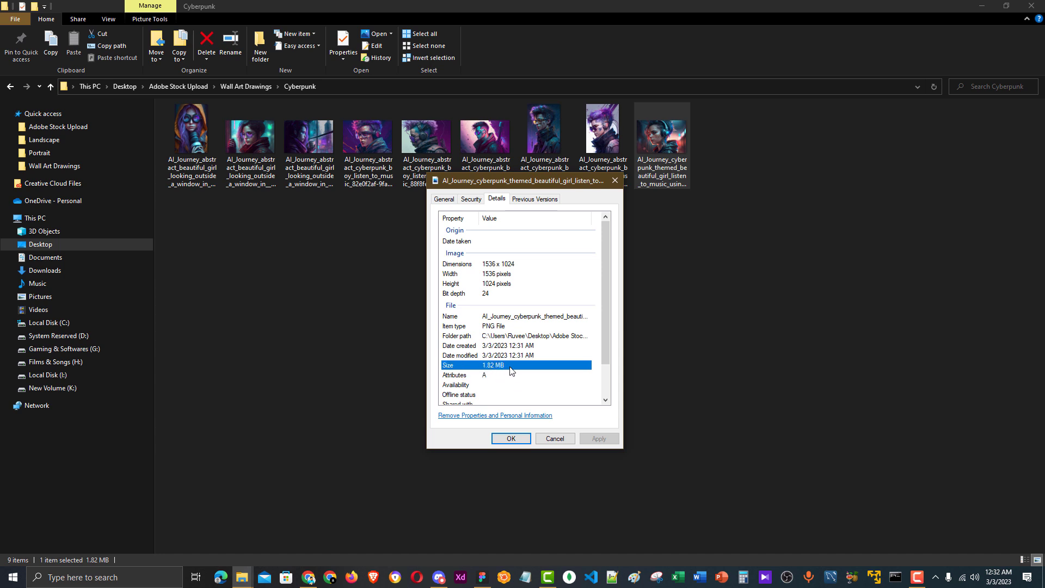
click(615, 180)
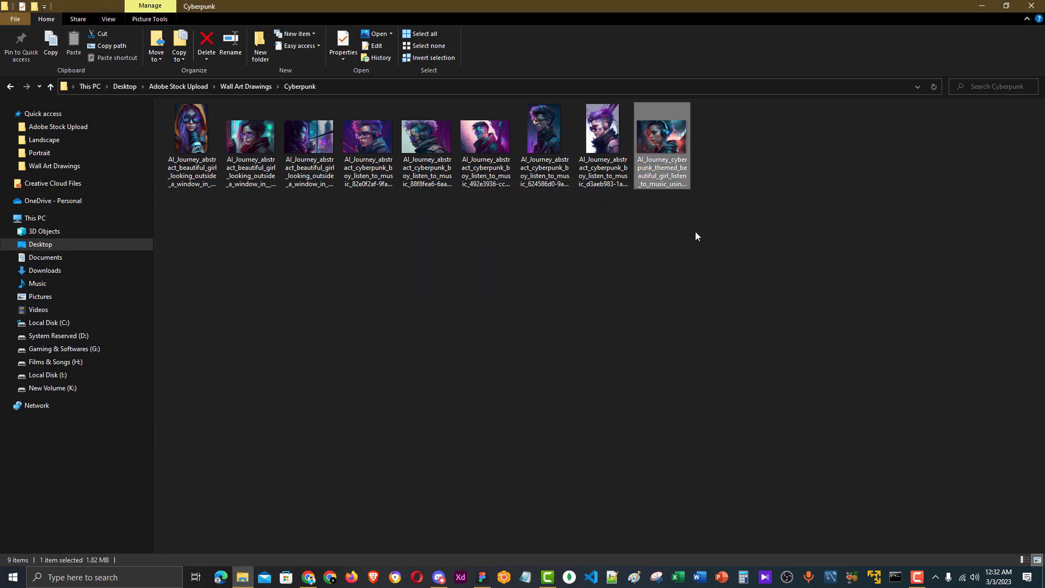
- View the saved cyberpunk girl image in Photos, and close the viewer to return to the Cyberpunk folder
double_click(678, 131)
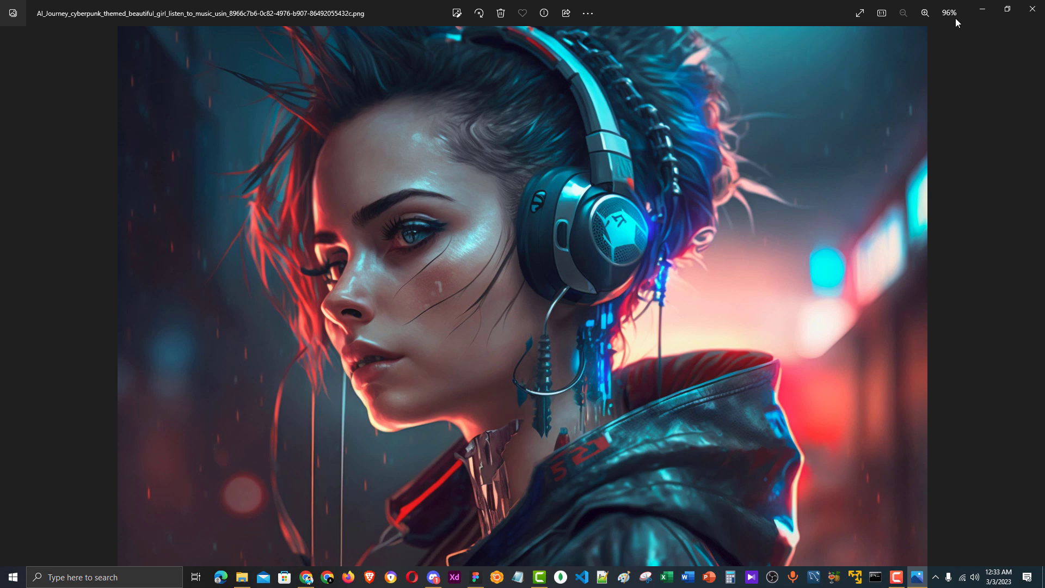
drag(825, 8, 615, 145)
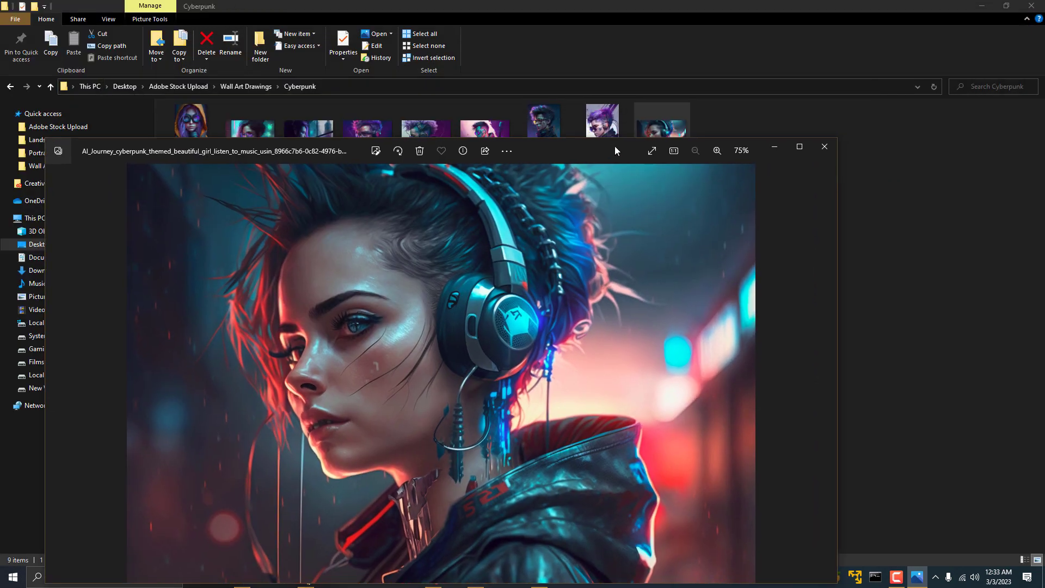
click(825, 147)
click(760, 160)
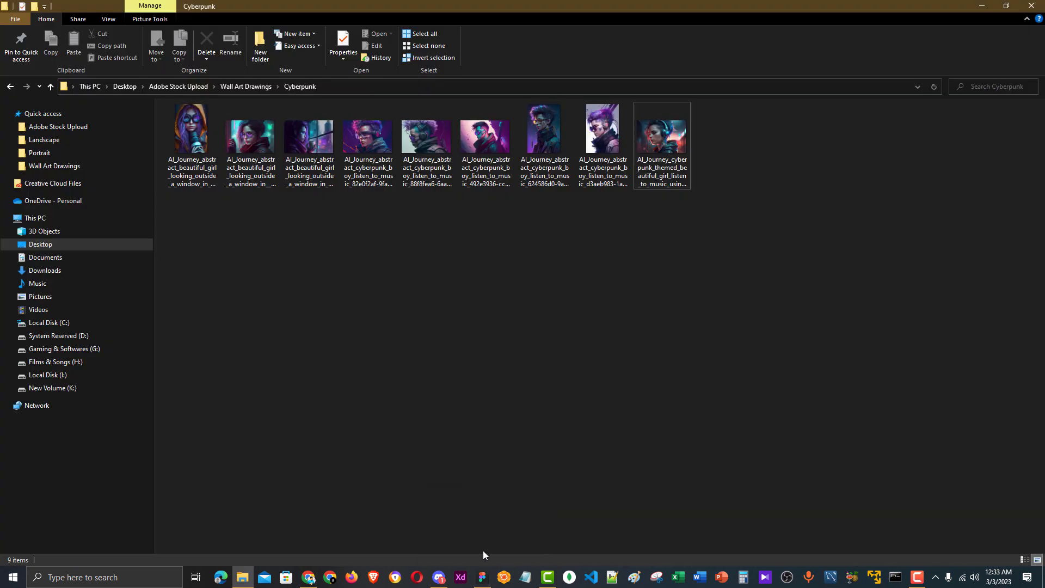
- Switch to the AI Art Abstract Wallpapers file in Figma and bring up its full grid of wallpaper images
mouse_move(484, 577)
mouse_move(479, 526)
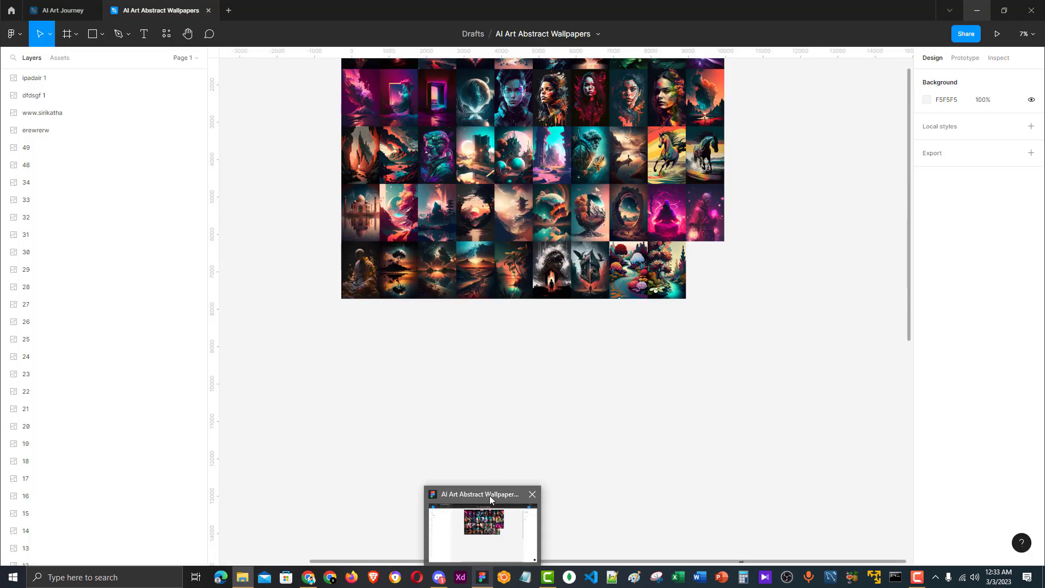
click(482, 578)
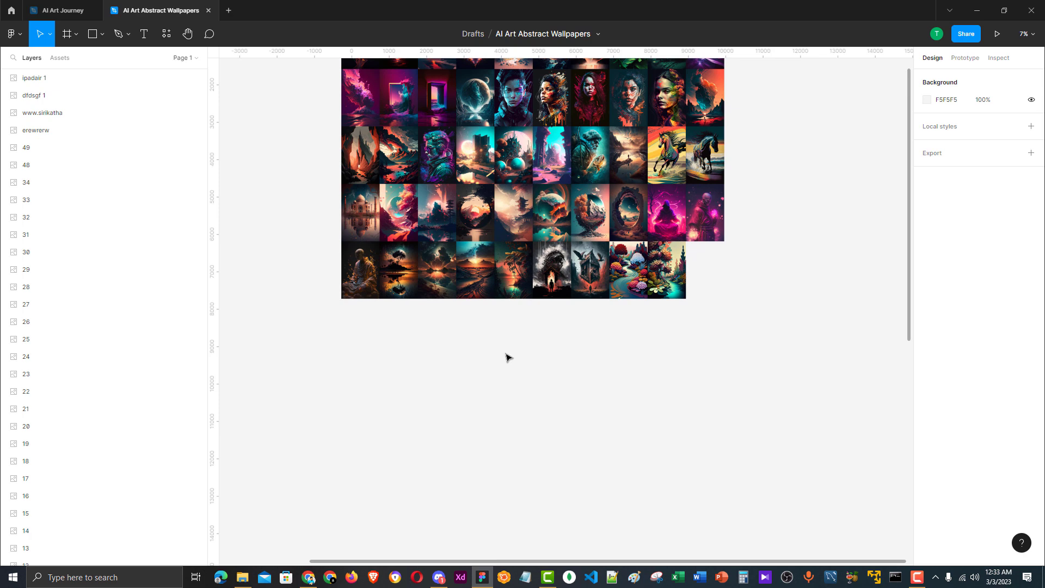
scroll(468, 321, down, 3)
scroll(520, 289, up, 2)
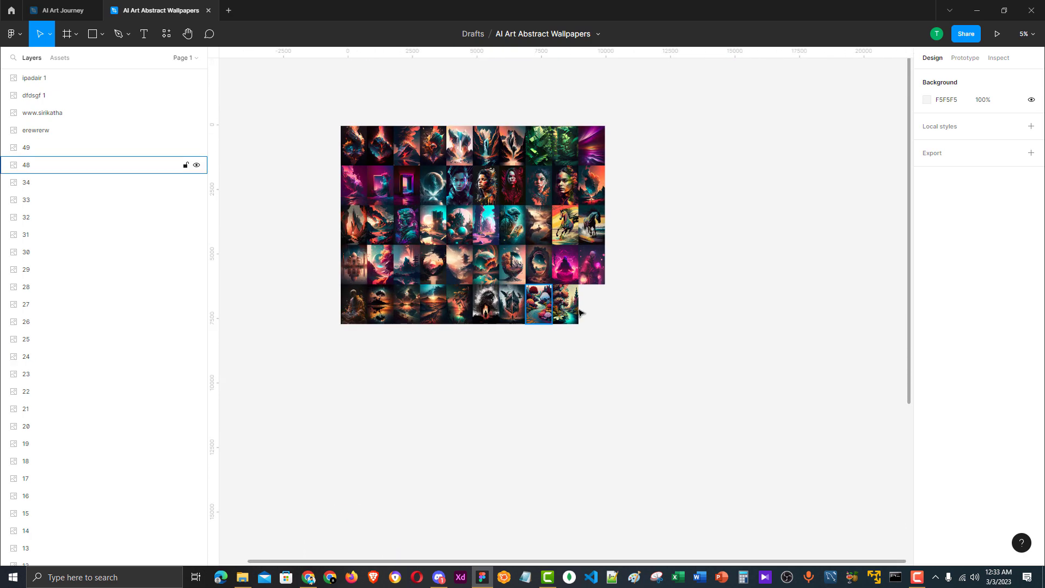
scroll(590, 318, up, 1)
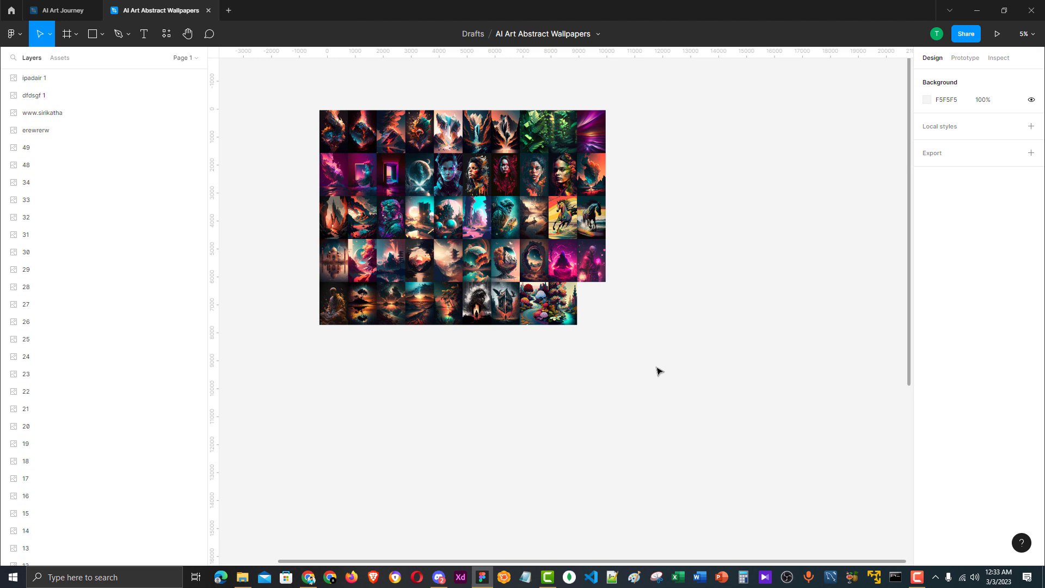
- Examine the wallpaper collection on the canvas, selecting the images together and clearing the selection
drag(724, 373, 262, 70)
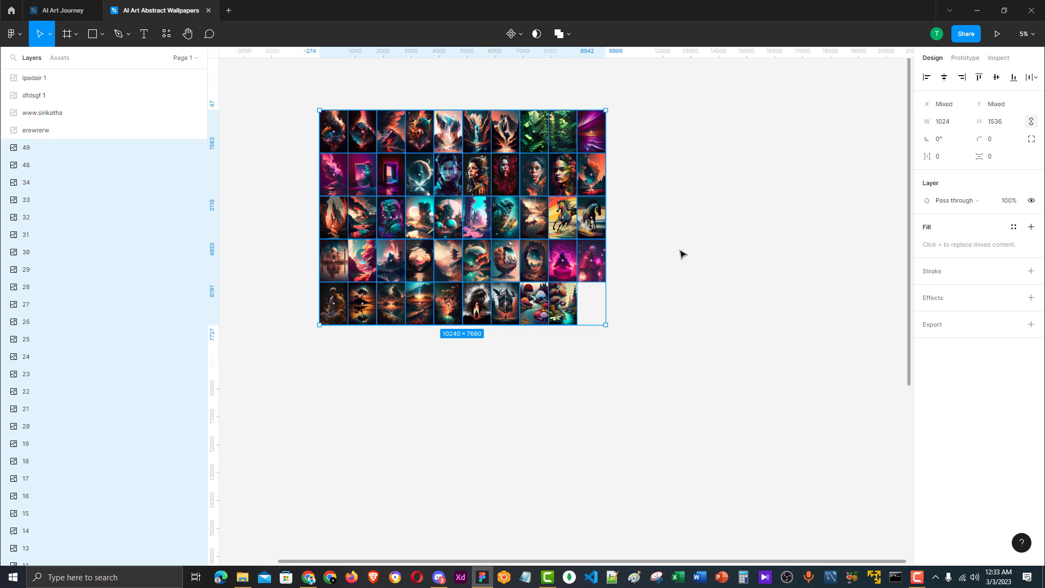
click(694, 209)
drag(727, 385, 301, 196)
click(694, 168)
scroll(694, 167, down, 5)
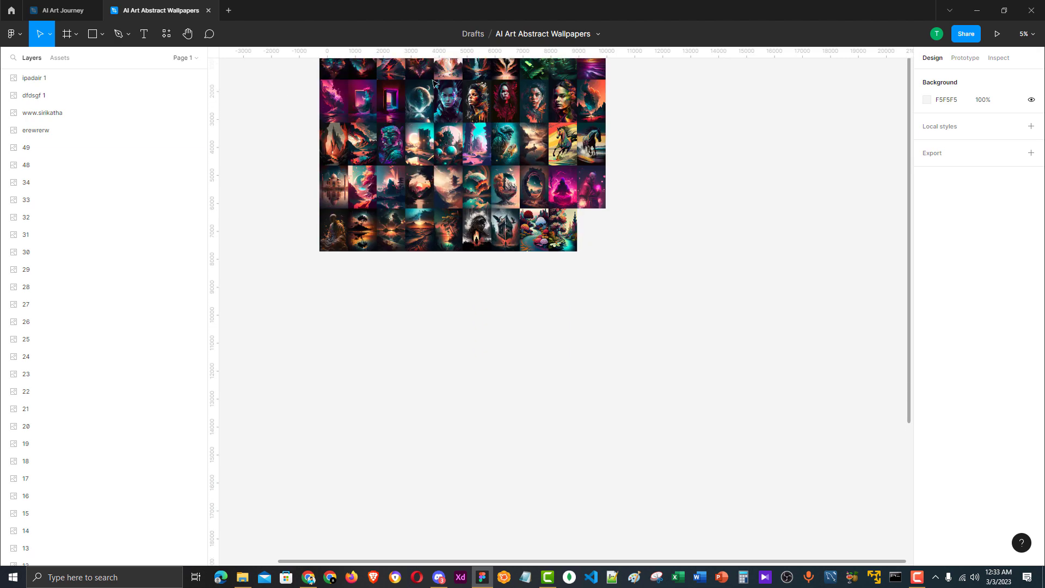
scroll(648, 272, up, 1)
scroll(651, 288, up, 2)
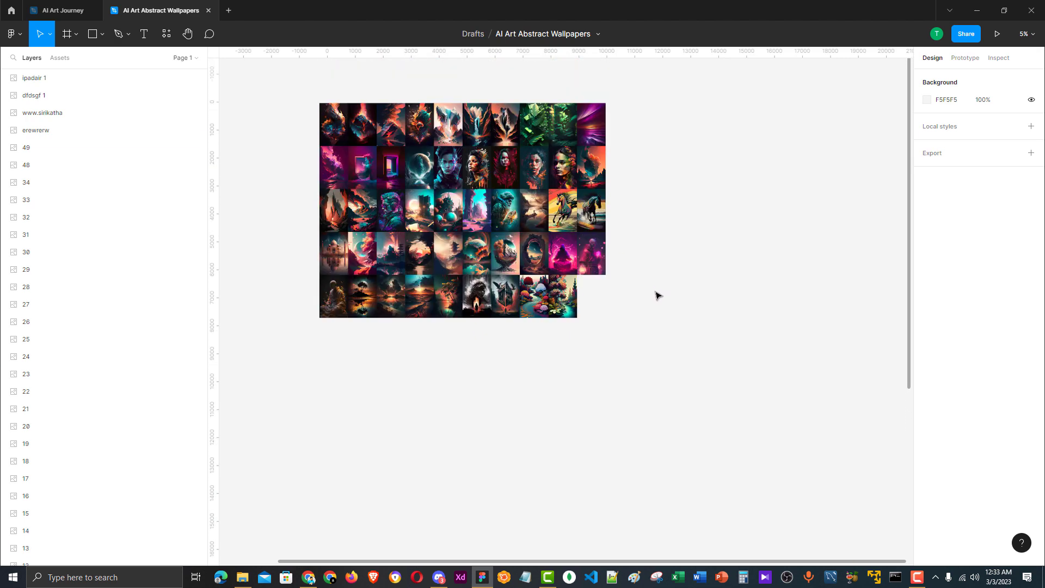
drag(682, 362, 325, 68)
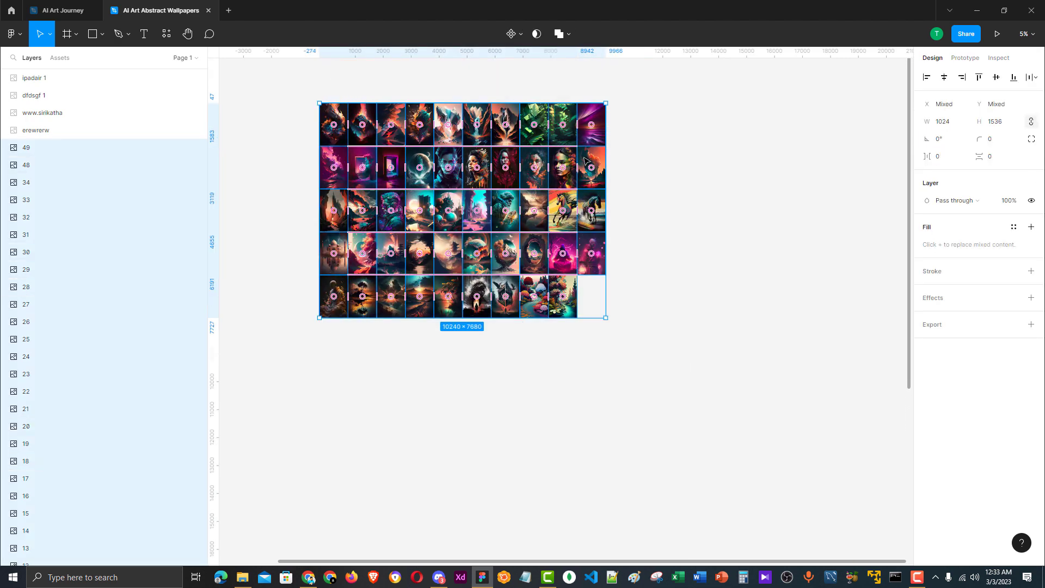
click(760, 194)
scroll(659, 274, down, 2)
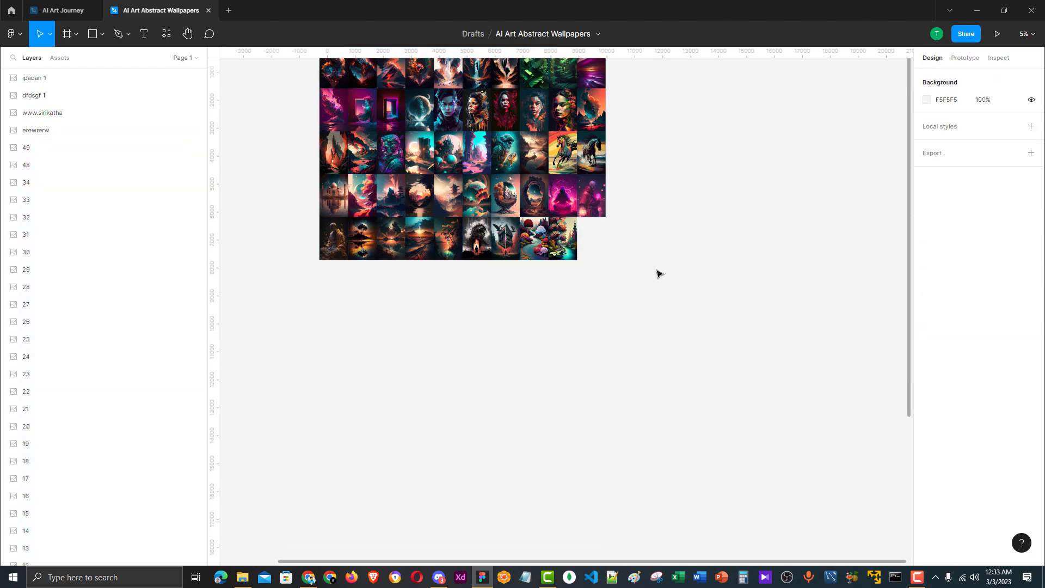
- Place the saved cyberpunk girl image from File Explorer on the Figma canvas below the wallpaper grid, and select it
click(243, 576)
drag(656, 136, 446, 371)
click(607, 374)
click(564, 358)
scroll(463, 387, up, 2)
click(468, 340)
click(547, 306)
click(459, 334)
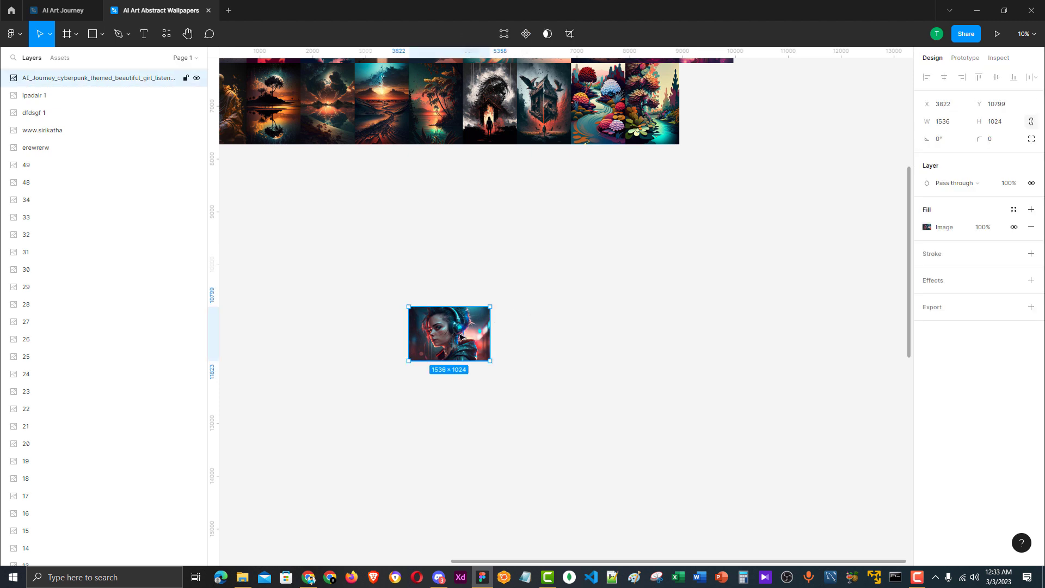
- Inspect the height and width values of the placed cyberpunk girl image
click(1005, 125)
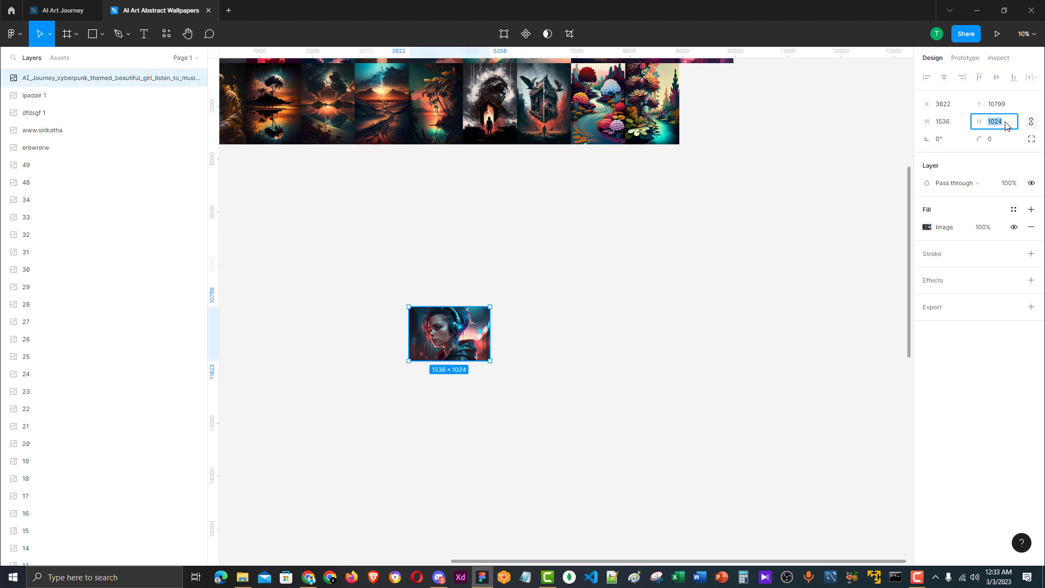
click(949, 128)
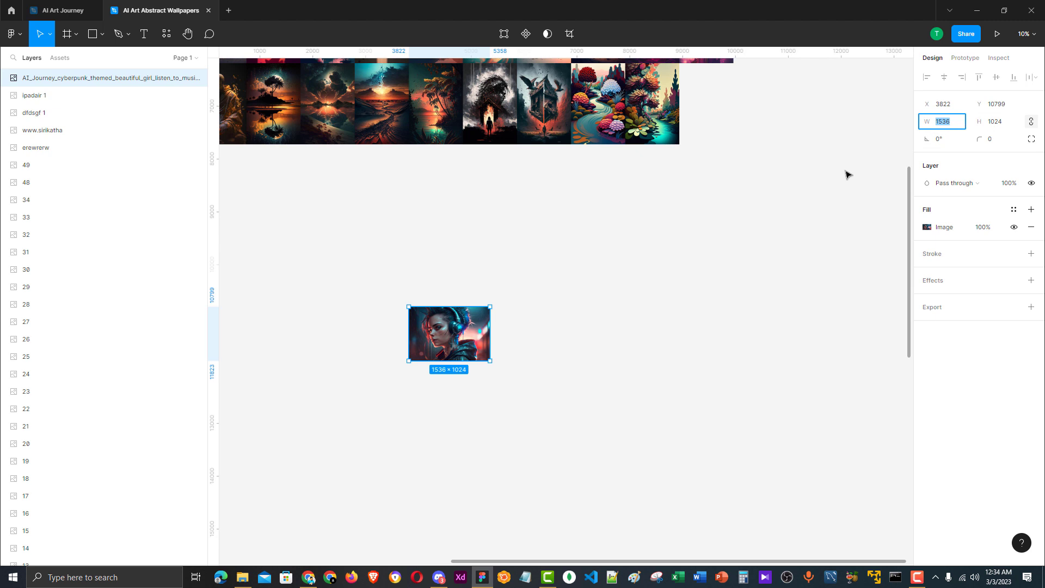
- Move the cyberpunk girl image closer to the wallpaper grid, to about X 2740, Y 9728, and leave it selected
click(874, 168)
drag(439, 328, 381, 271)
click(506, 280)
click(392, 277)
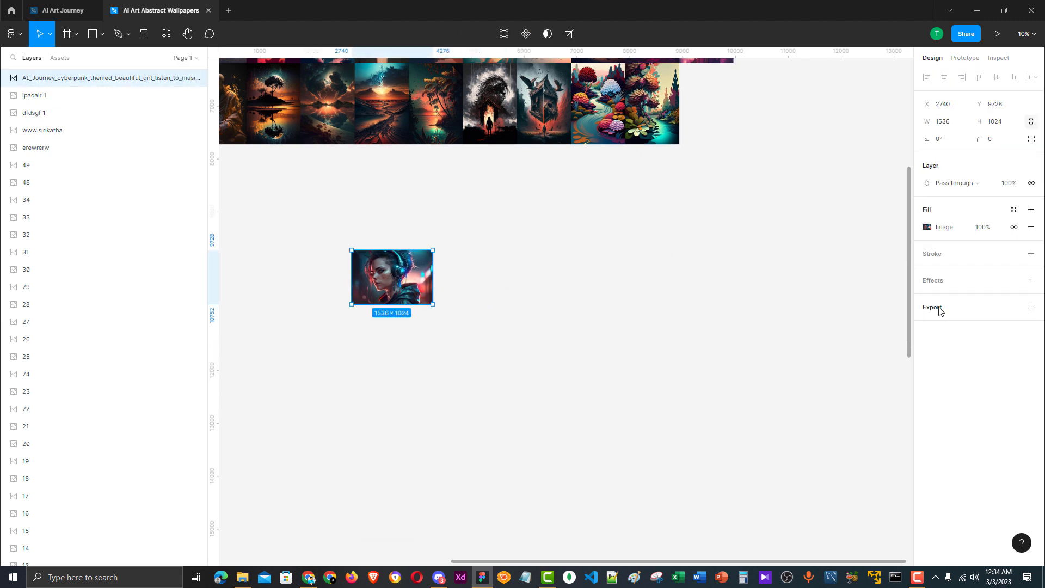
click(598, 291)
click(406, 279)
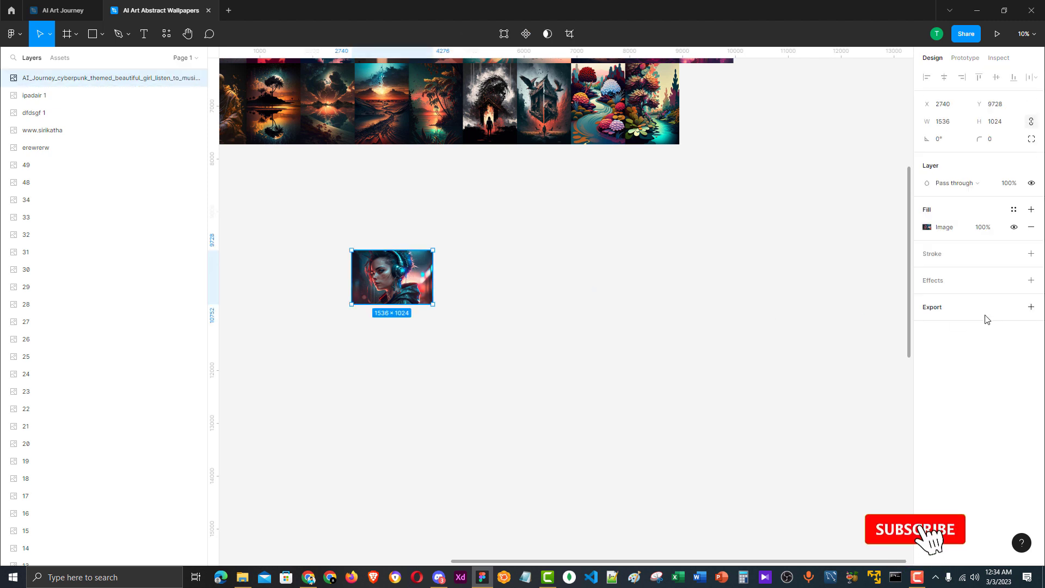
- Add an export setting to the cyberpunk girl image with 4x scale, keeping the PNG format
click(938, 307)
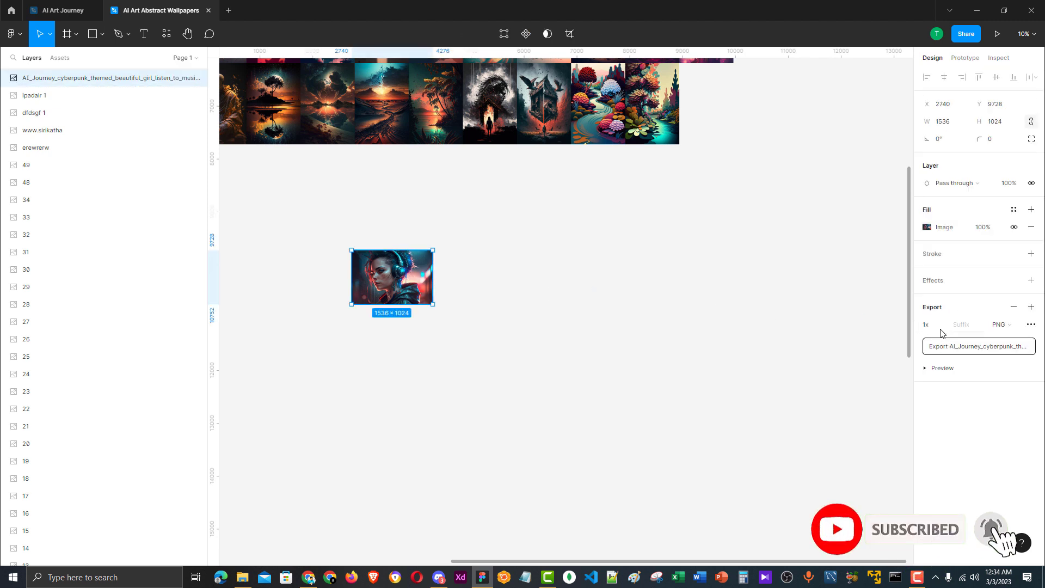
click(941, 325)
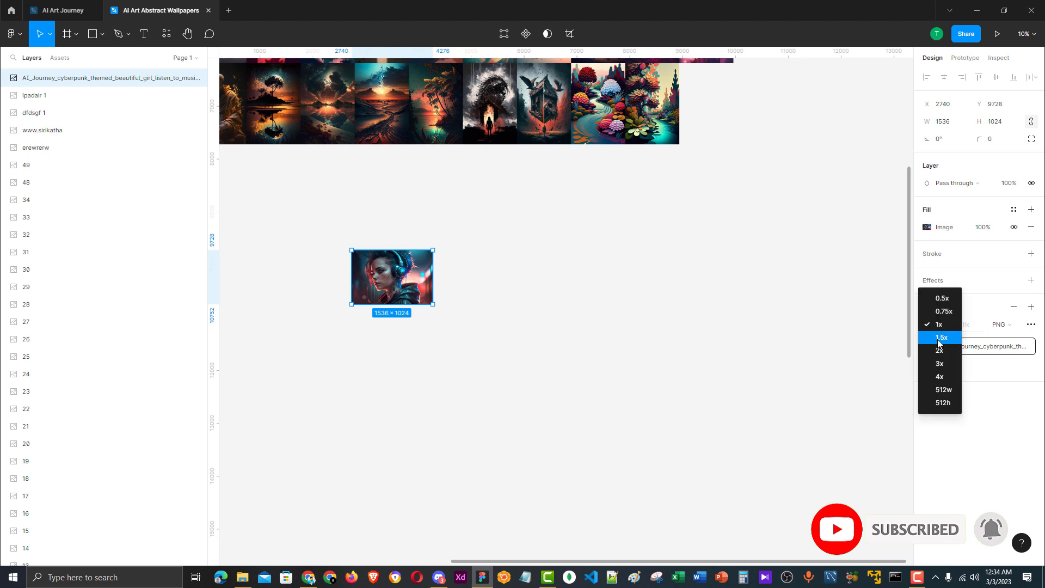
click(939, 377)
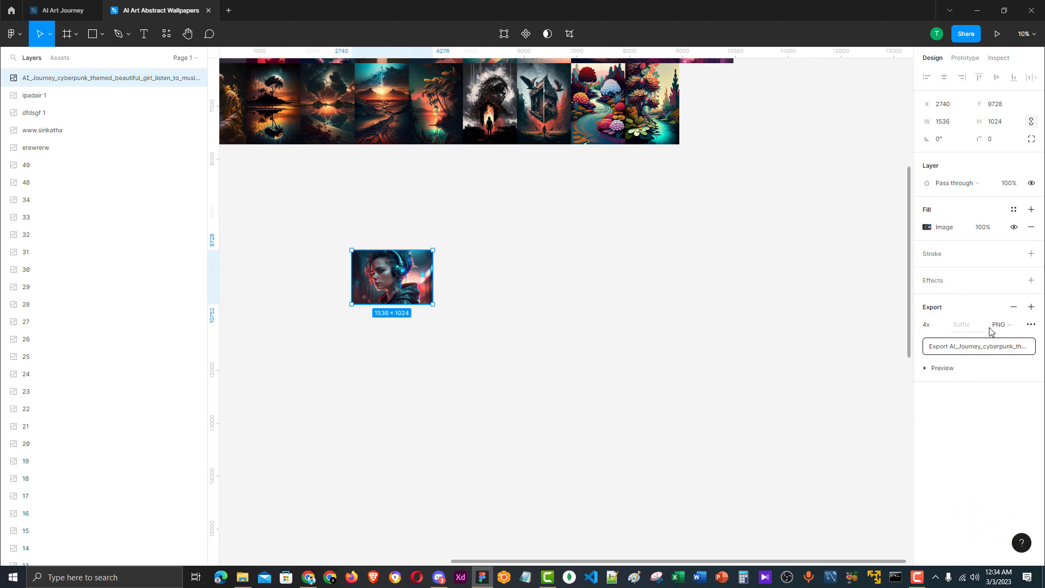
click(1008, 327)
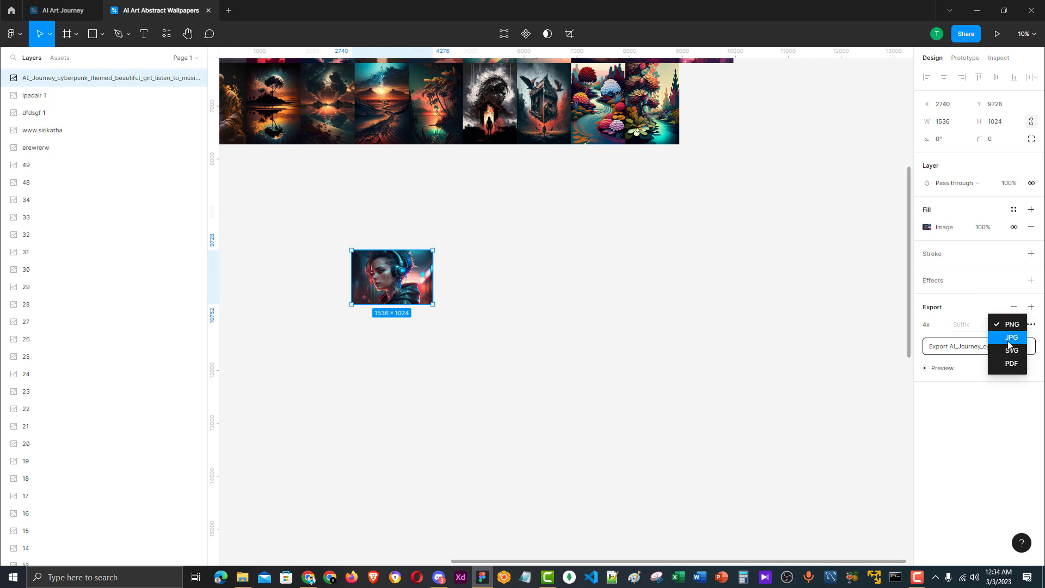
click(947, 429)
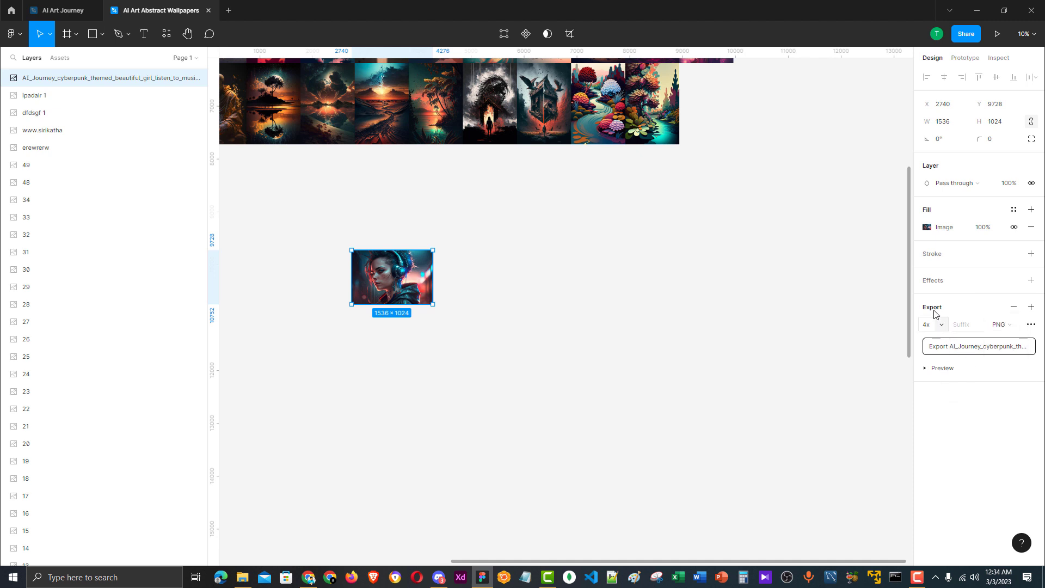
- Export the cyberpunk girl image into the Cyberpunk folder within Wall Art Drawings, keeping the suggested file name
click(961, 354)
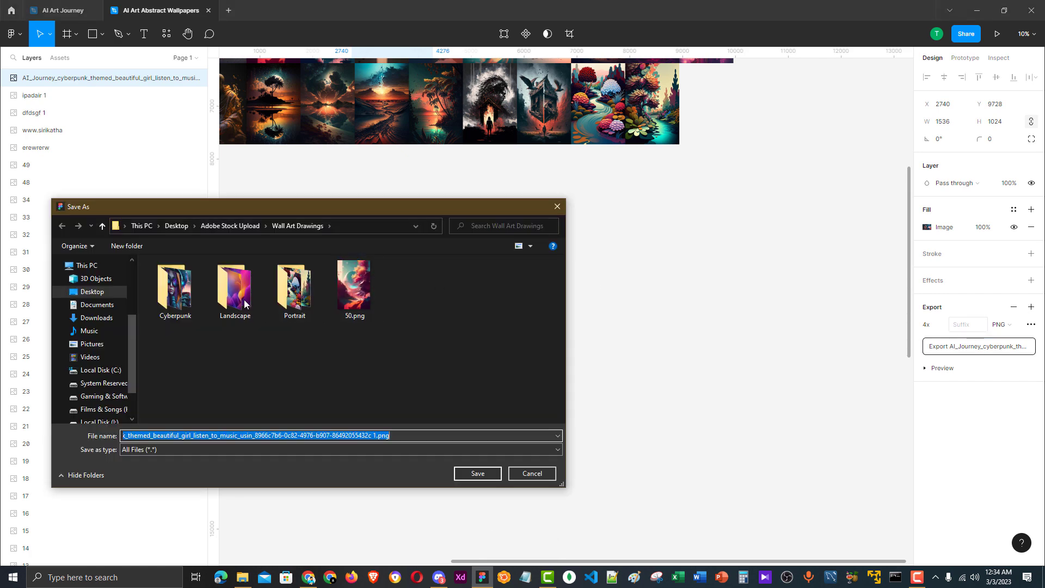
double_click(175, 294)
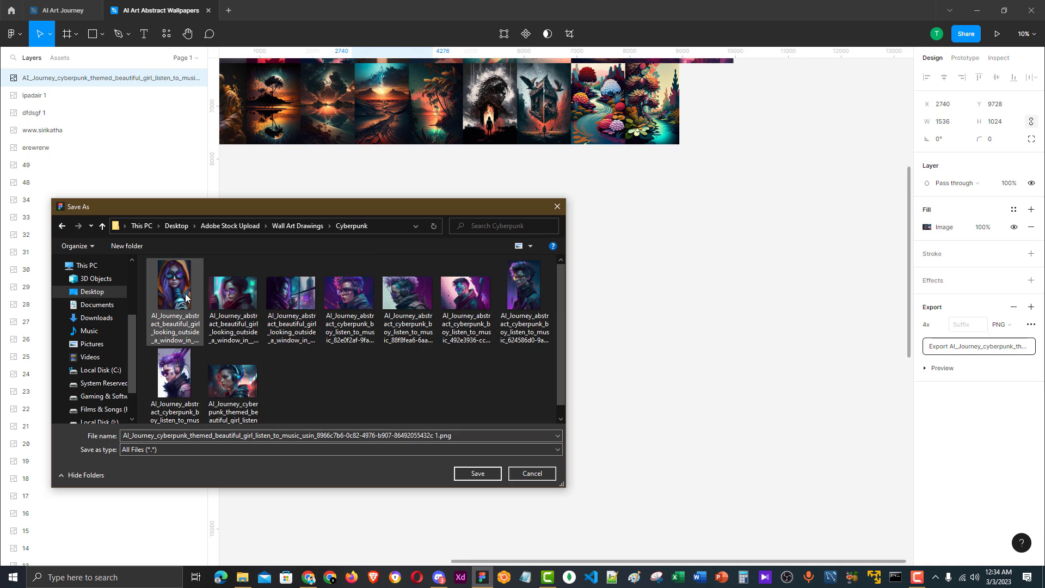
click(478, 474)
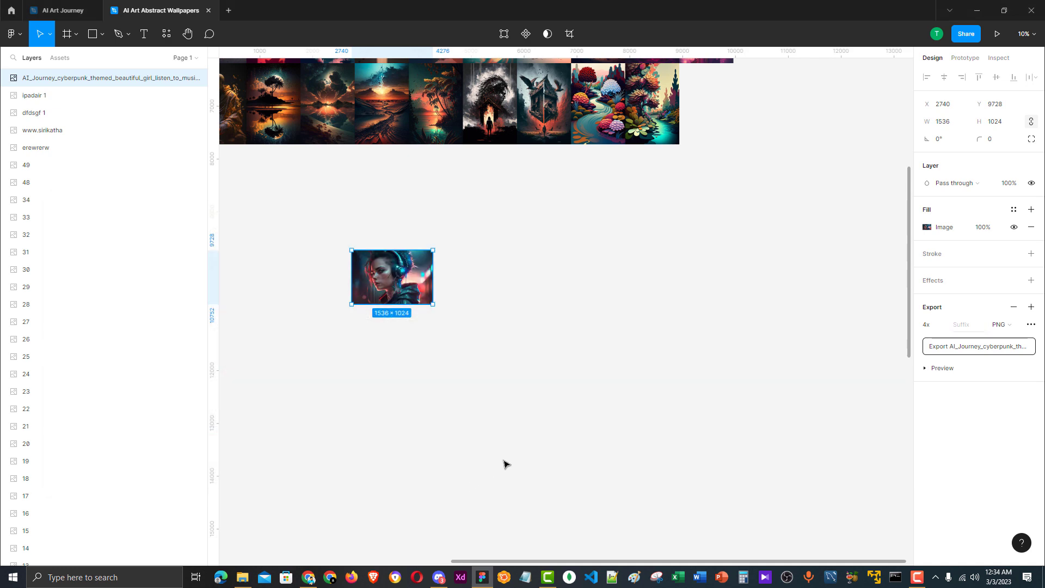
- Switch to the Cyberpunk folder in File Explorer, refresh it, and open the exported cyberpunk girl PNG for viewing
click(238, 579)
right_click(449, 290)
click(483, 334)
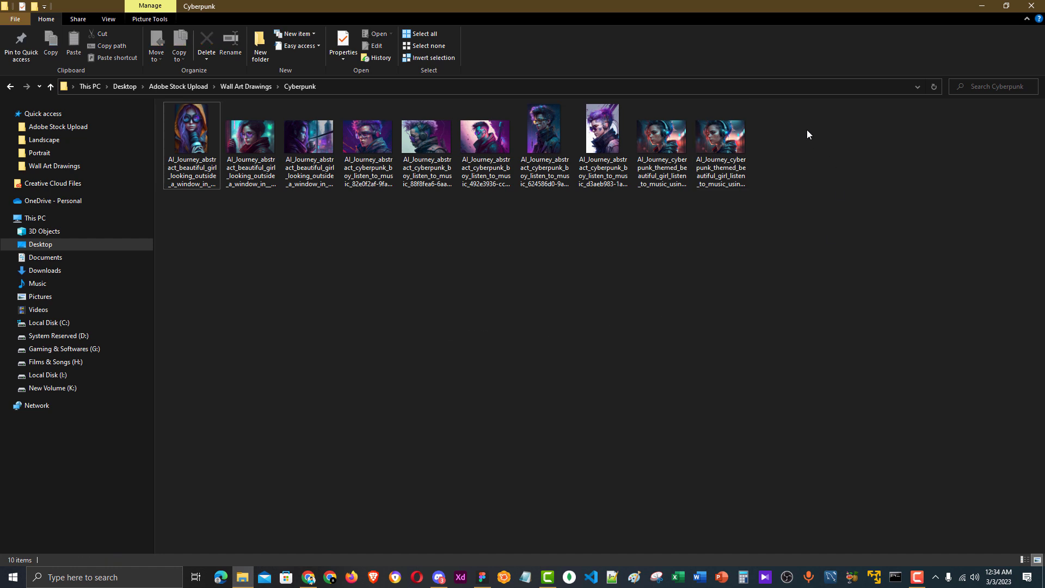
click(661, 142)
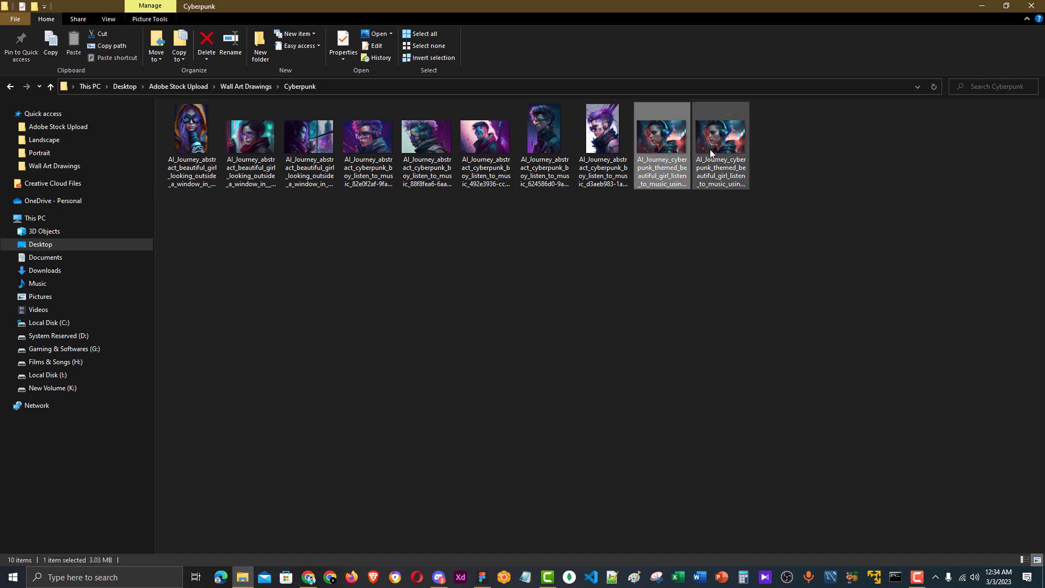
right_click(659, 135)
key(Return)
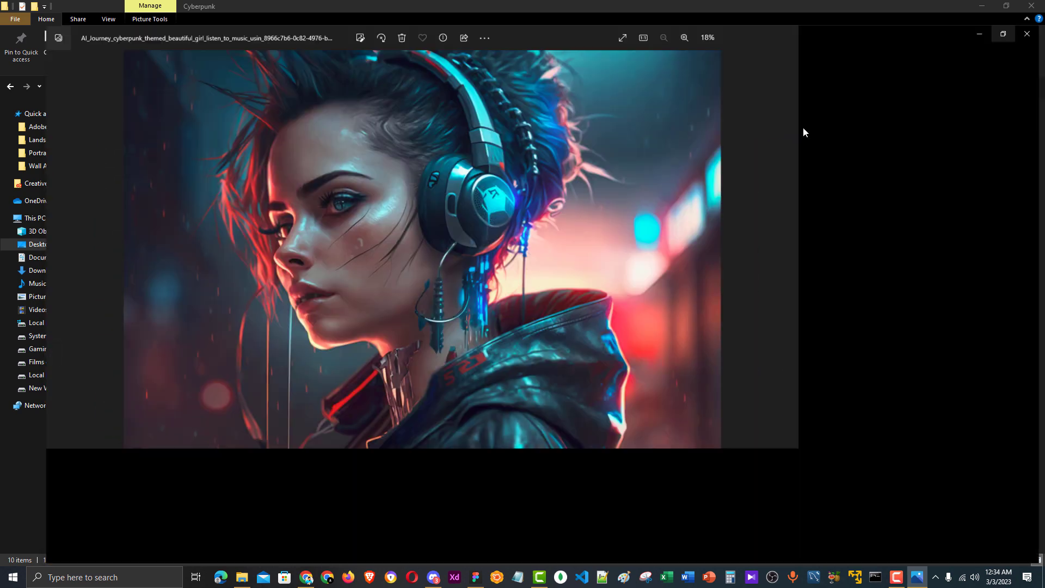
click(799, 126)
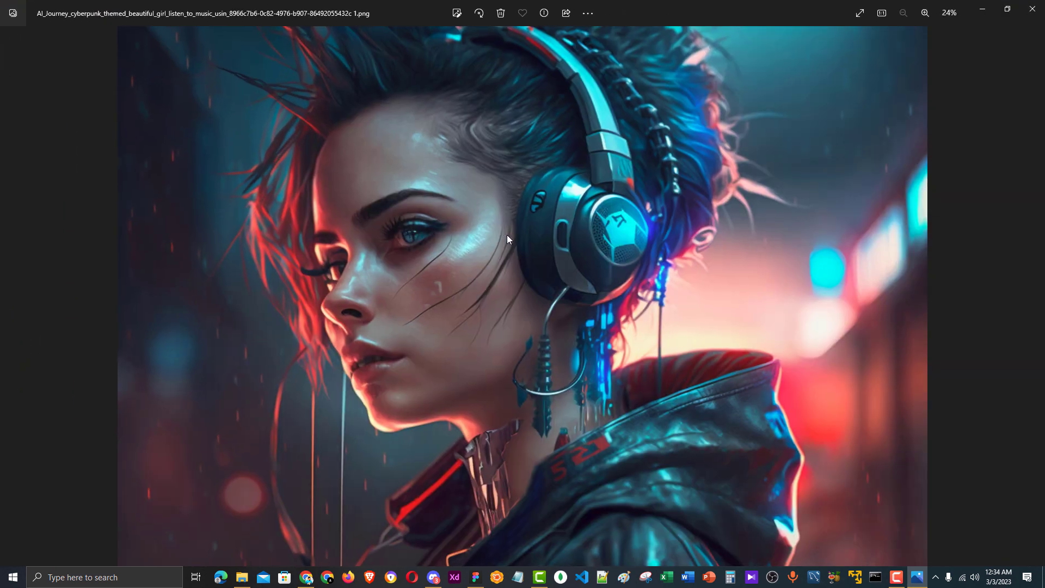
- Compare the exported image with the original by flipping between them in the photo viewer, and close the viewer
key(Right)
key(Left)
key(Right)
key(Left)
key(Left)
key(Right)
key(Left)
click(1033, 8)
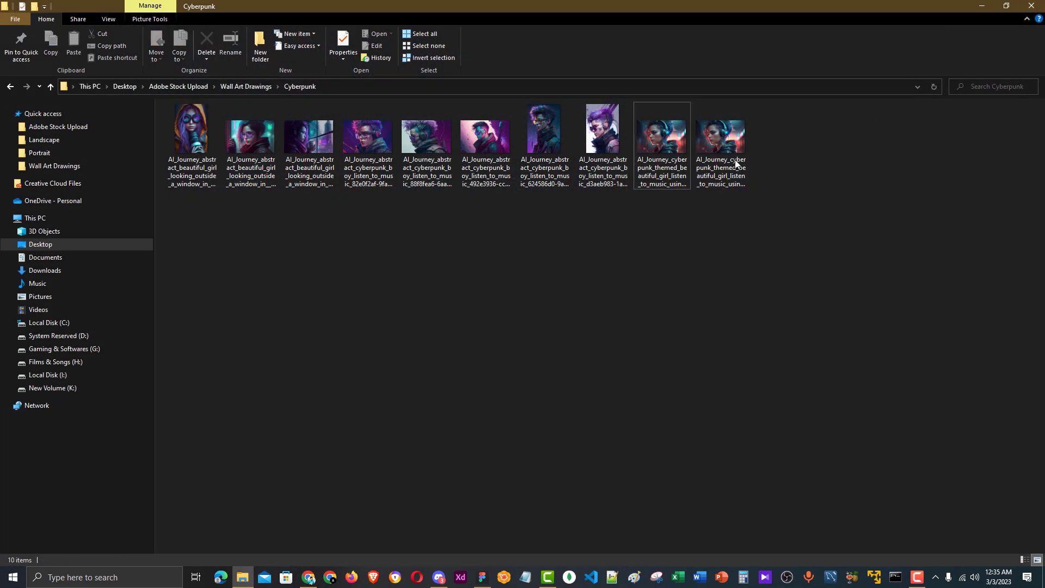
- Check the original cyberpunk girl image's file size and pixel dimensions in its file properties
click(723, 141)
right_click(723, 139)
click(754, 545)
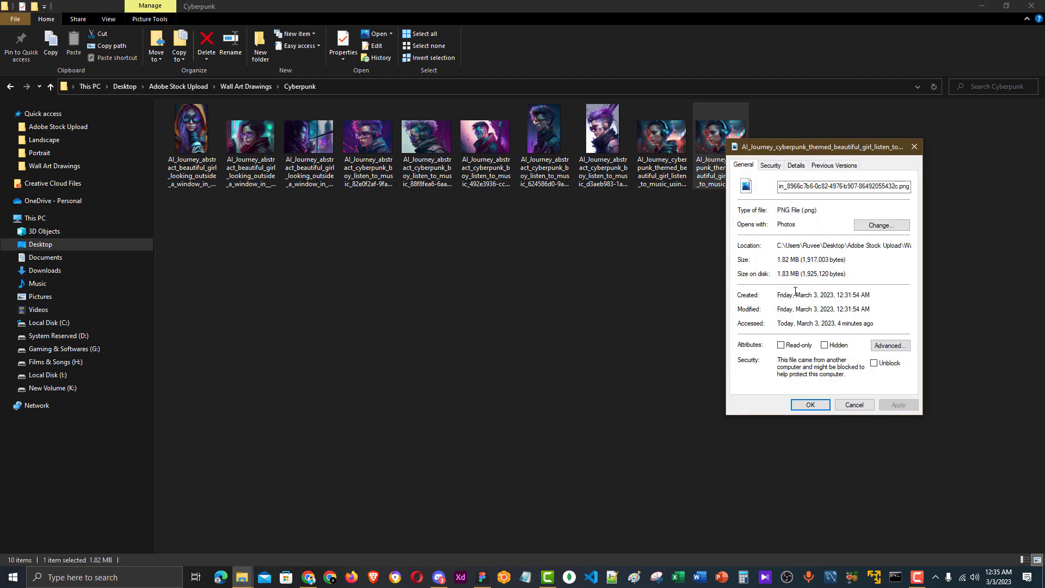
double_click(784, 260)
click(796, 165)
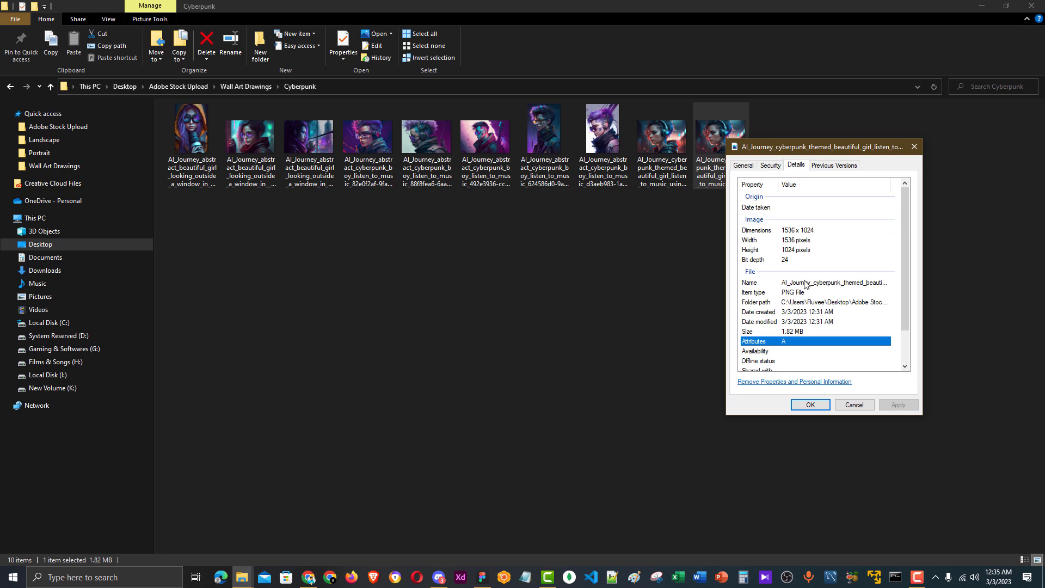
click(916, 148)
- Check the file size and pixel dimensions of the exported 4x cyberpunk girl image in its file properties
right_click(654, 132)
click(697, 538)
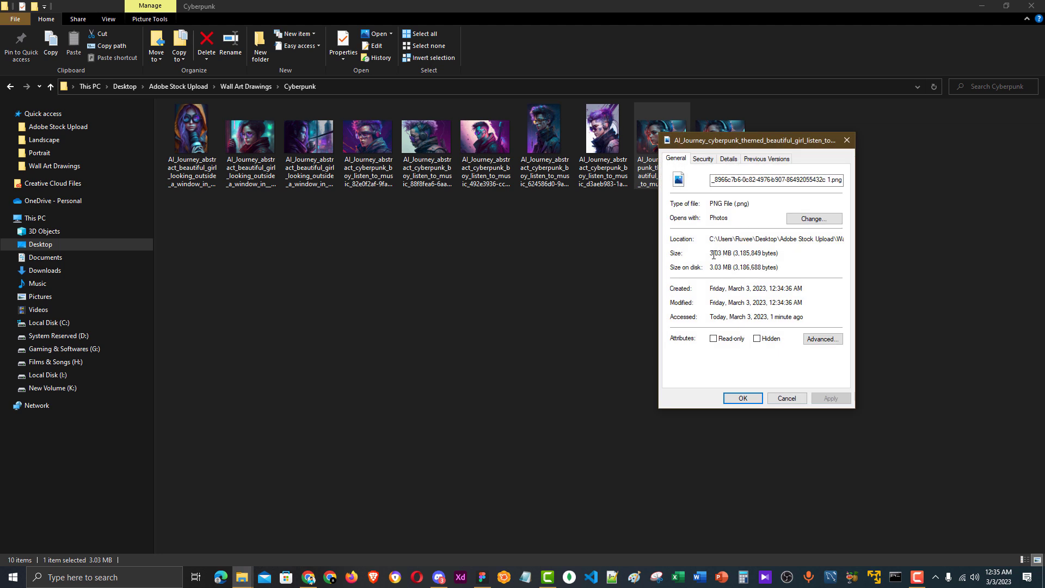
click(728, 158)
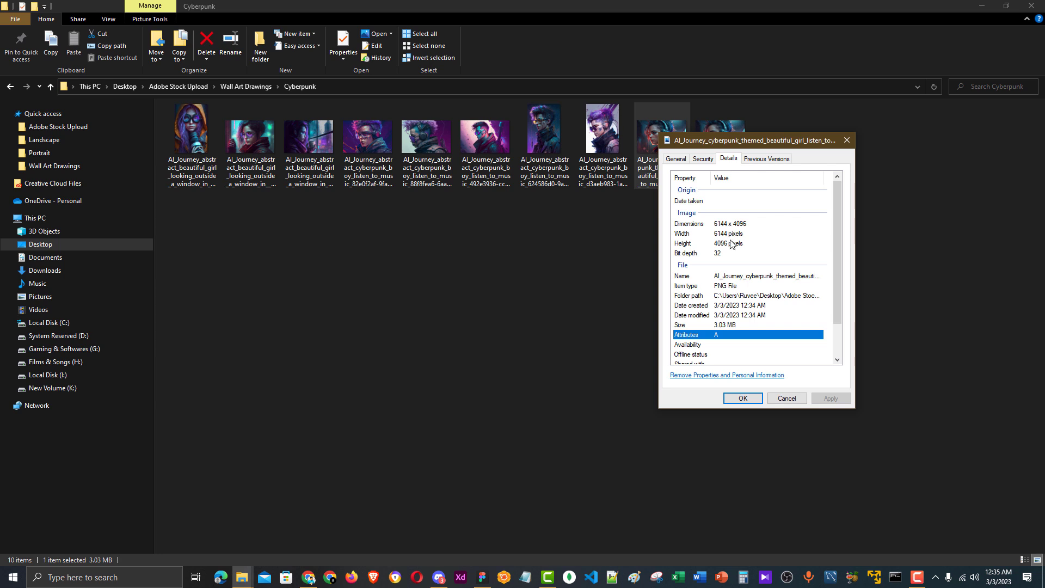
click(742, 399)
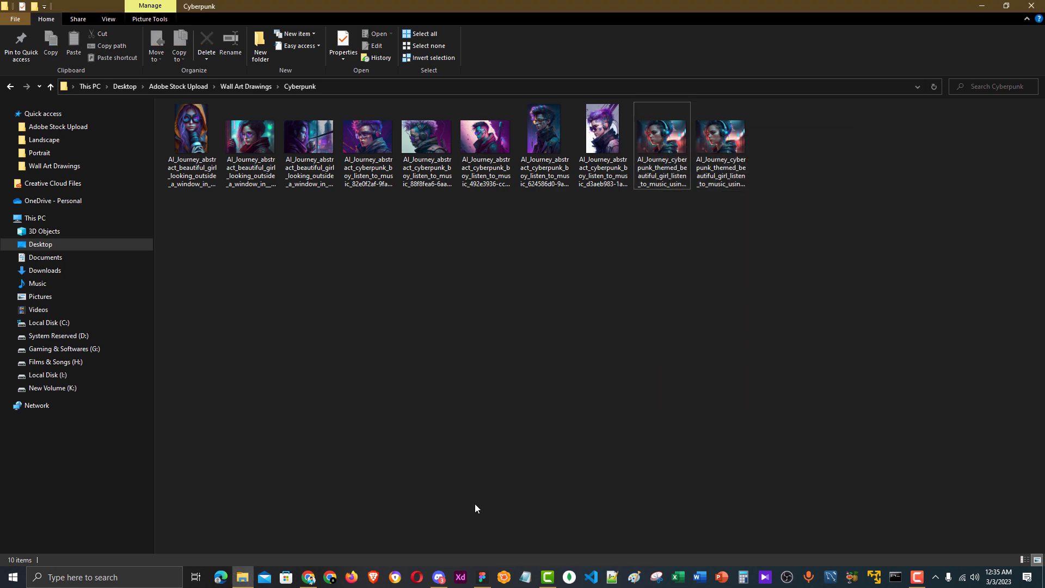
- Switch to Discord and look through the upscaled cyberpunk girl images in the Midjourney Bot conversation
click(446, 573)
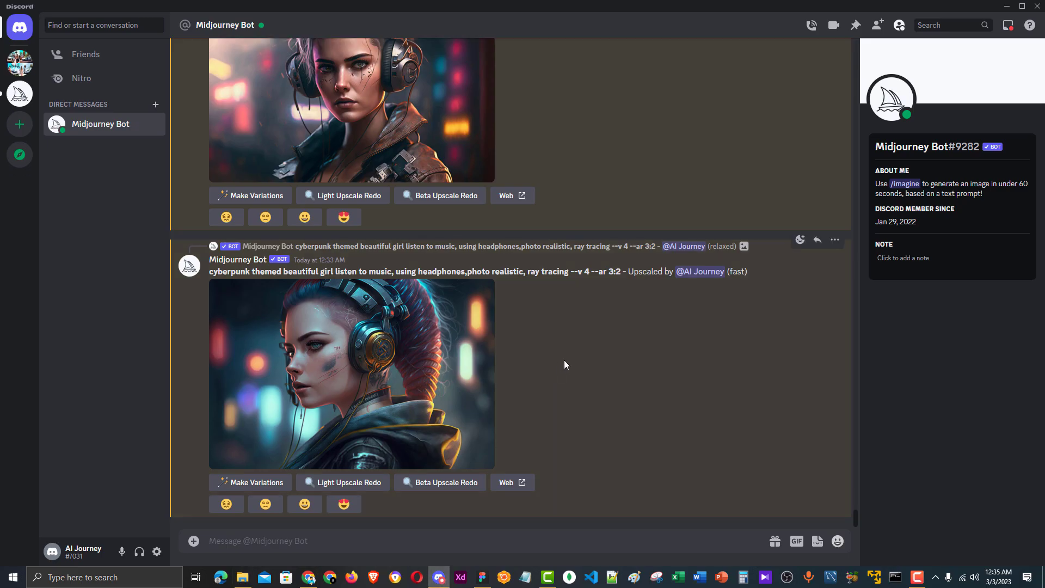
scroll(583, 299, up, 4)
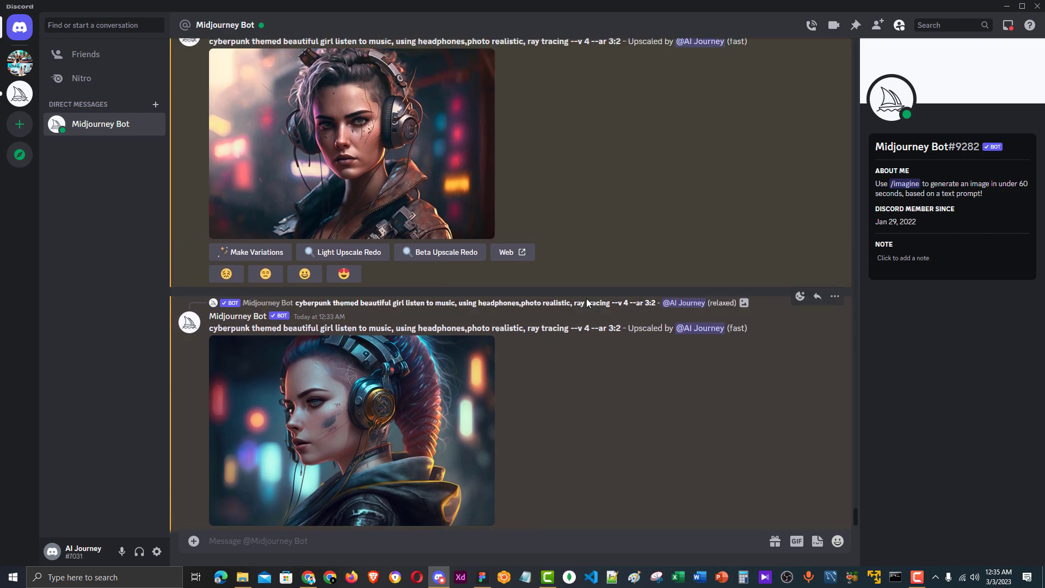
scroll(576, 303, down, 5)
scroll(490, 293, up, 4)
scroll(497, 297, down, 2)
scroll(505, 294, up, 5)
scroll(490, 262, down, 5)
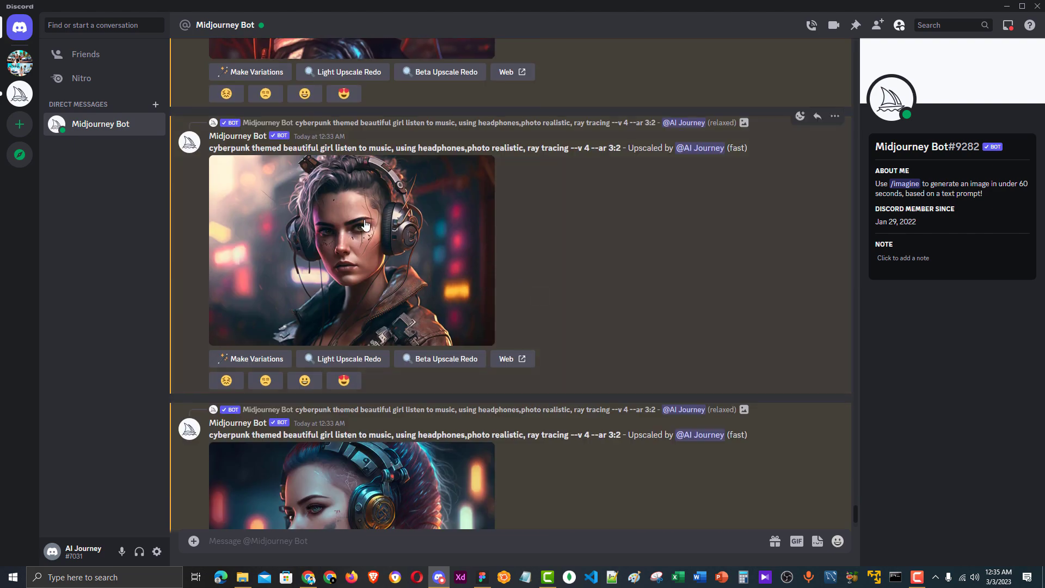
- View the last two fast-upscaled cyberpunk girl images enlarged, one after the other, closing each preview
click(328, 213)
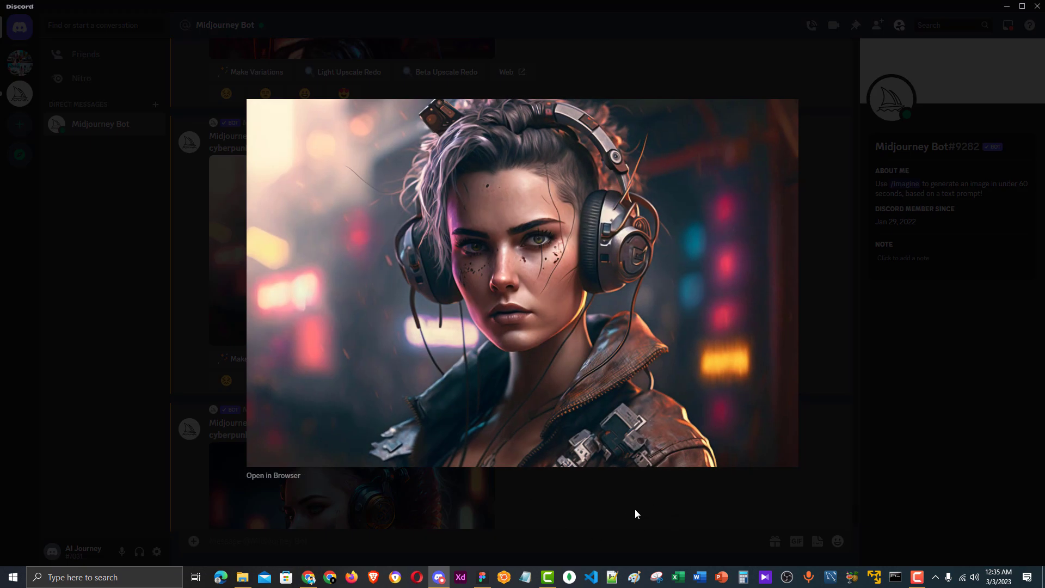
click(608, 519)
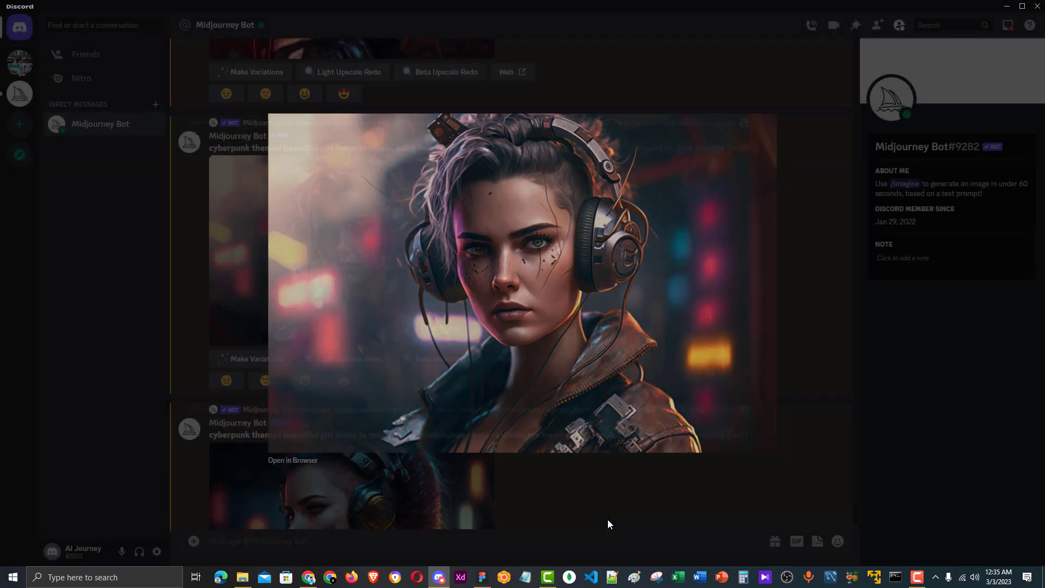
scroll(594, 416, down, 3)
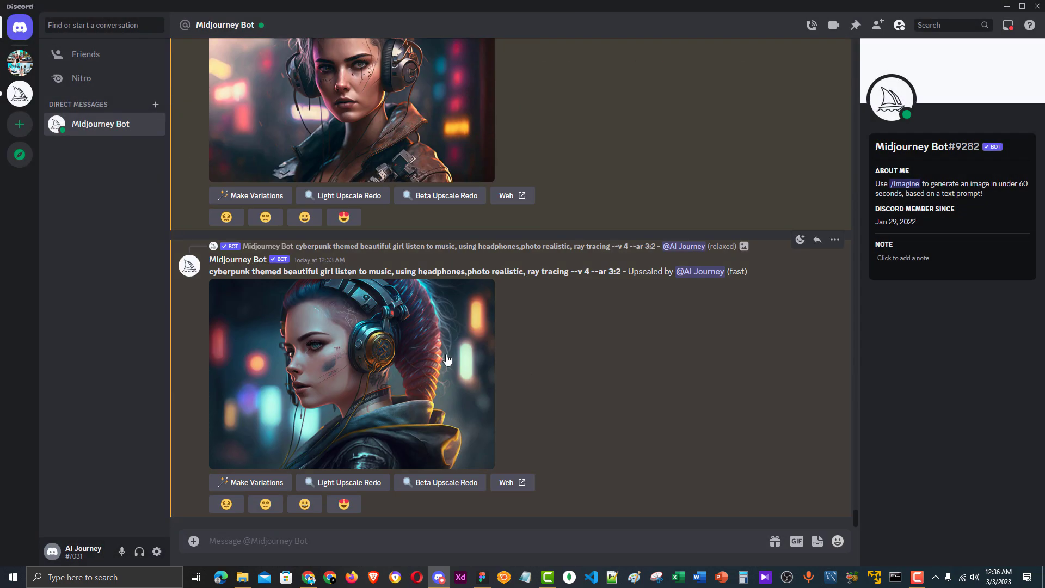
click(355, 332)
click(612, 520)
scroll(553, 415, down, 3)
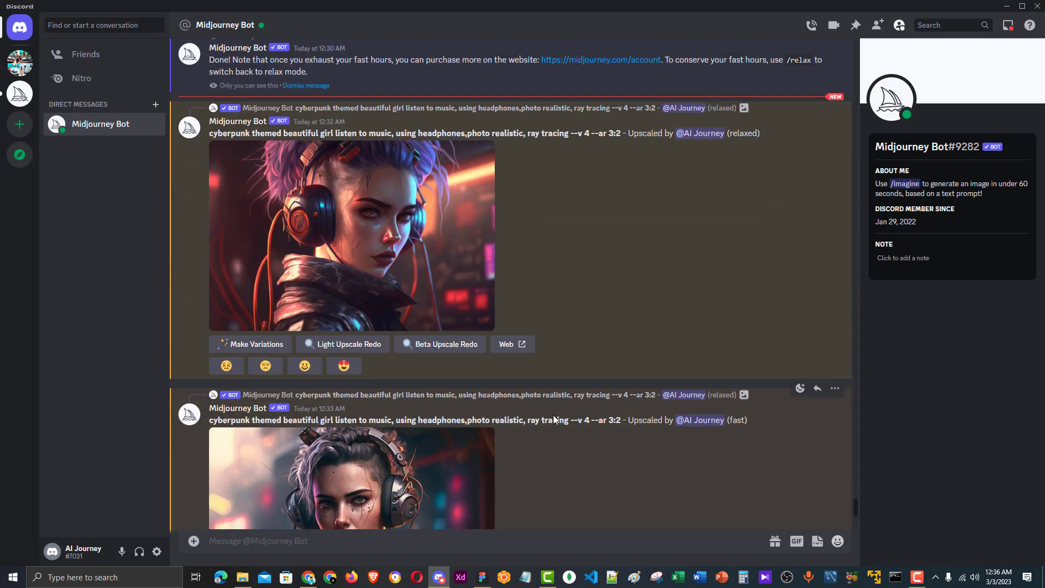